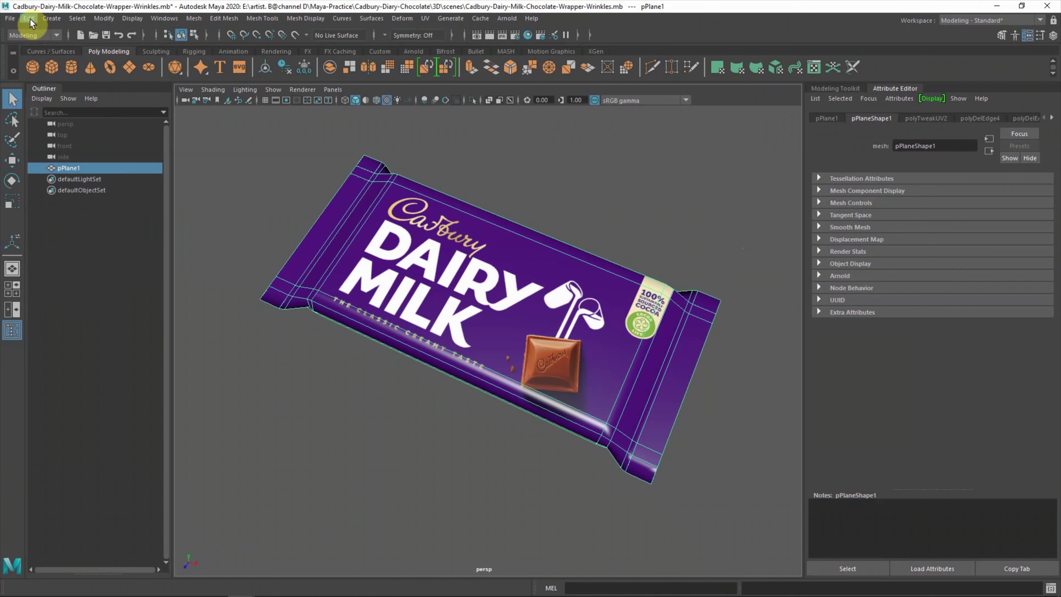
Delete the plane's construction history by type and rename it 'Wrapper' in the Outliner.
left_click(31, 23)
left_click(220, 160)
double_click(73, 167)
type("Wrapper")
left_click(263, 191)
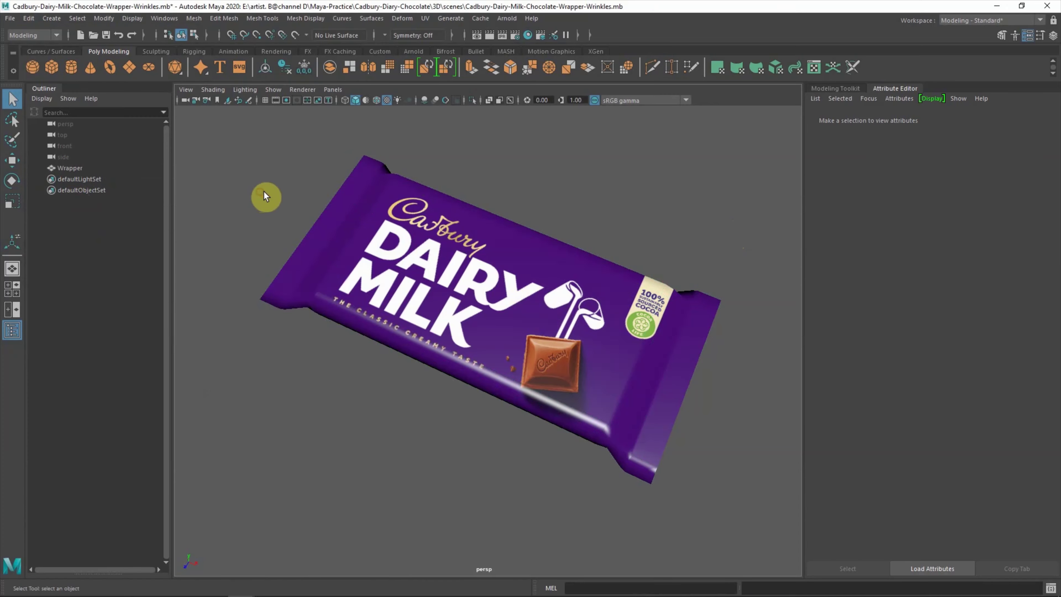
Switch to the four-view layout and rotate the Wrapper upright.
key("space")
left_click(602, 233)
key("e")
left_click_drag(639, 185, 638, 242)
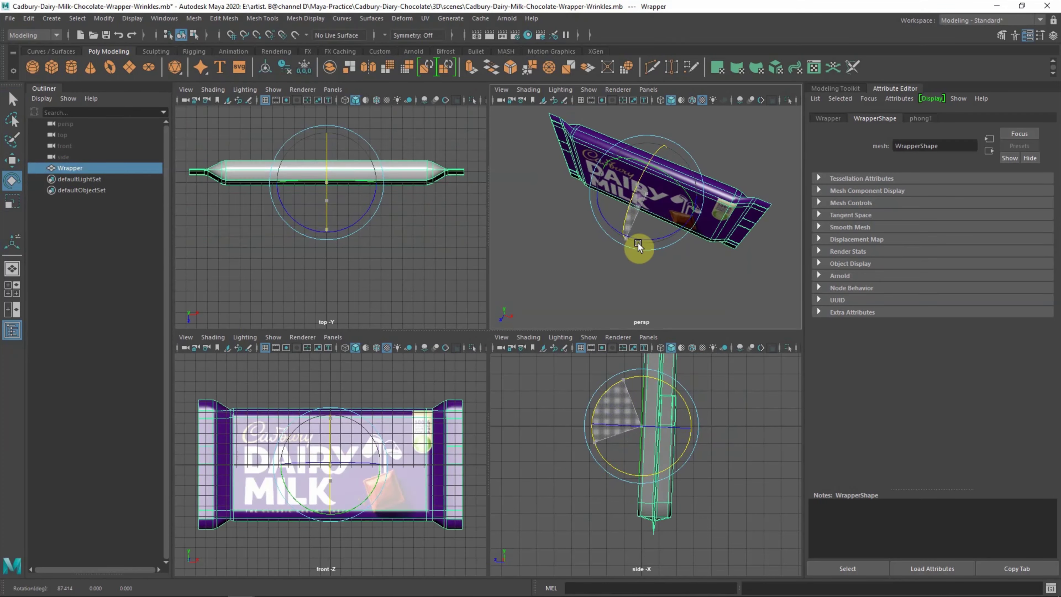
Orbit the perspective view to face the wrapper's label and reselect the Wrapper.
key("space")
left_click_drag(621, 287, 643, 307, "alt")
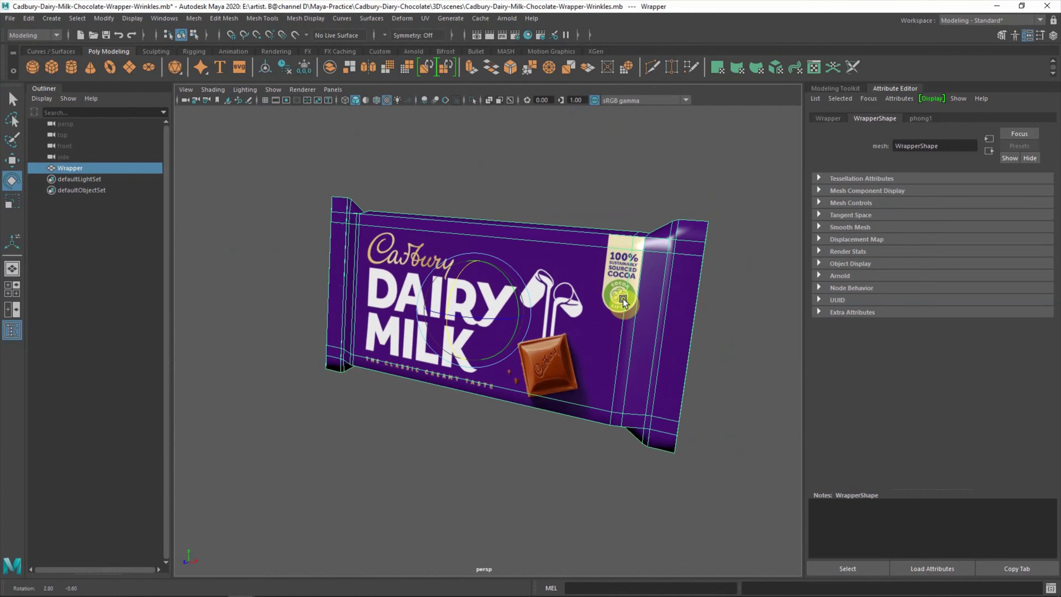
key("space")
left_click(536, 239)
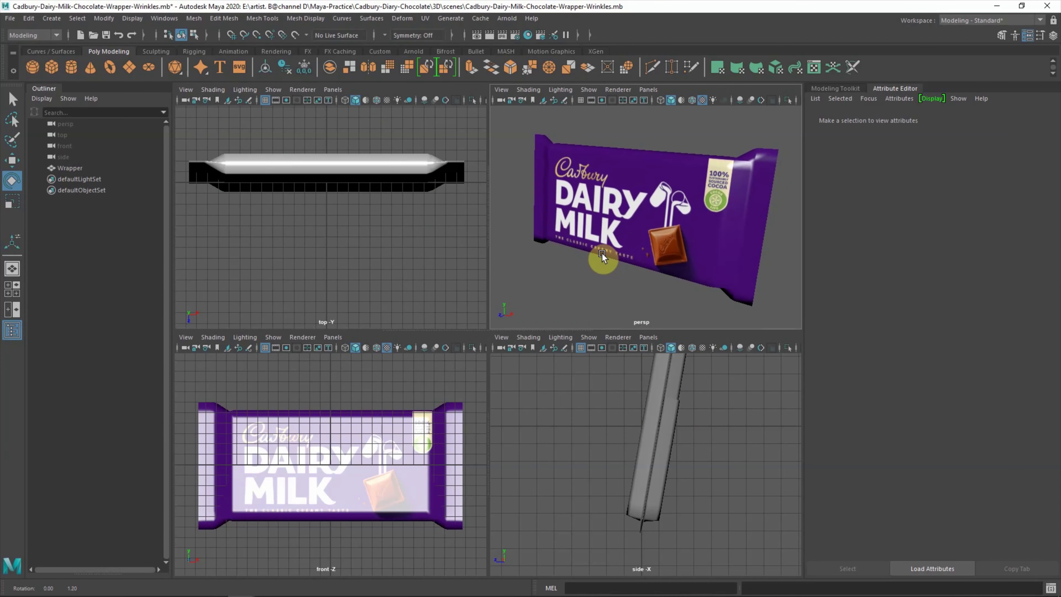
left_click_drag(598, 254, 587, 236, "alt")
left_click(528, 89)
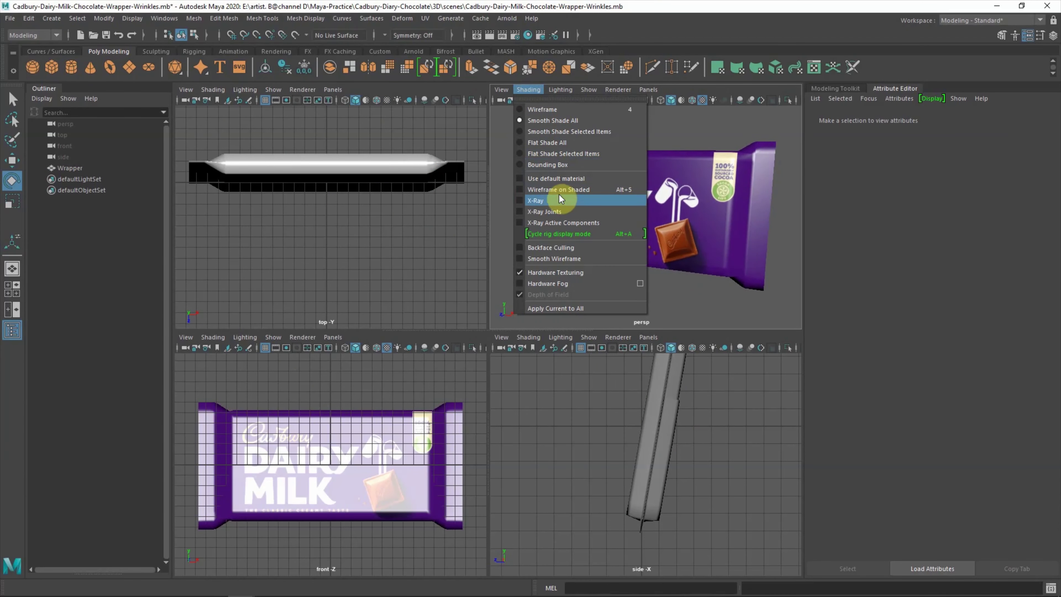
left_click(559, 145)
scroll(407, 242, "down", 1)
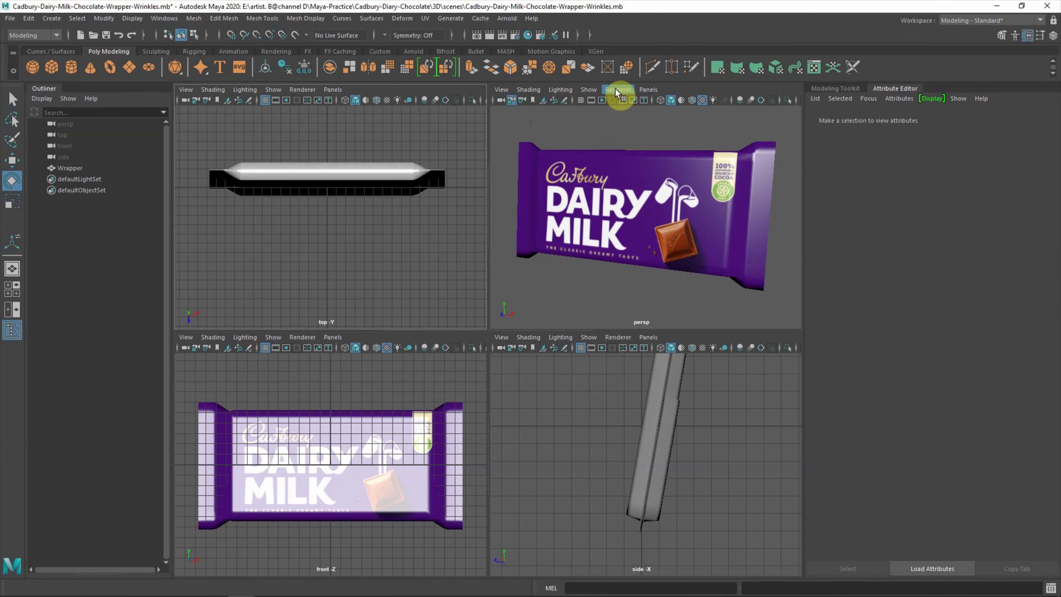
left_click(620, 169)
Assign a new aiStandardSurface material to the Wrapper.
right_click(564, 191)
left_click(584, 462)
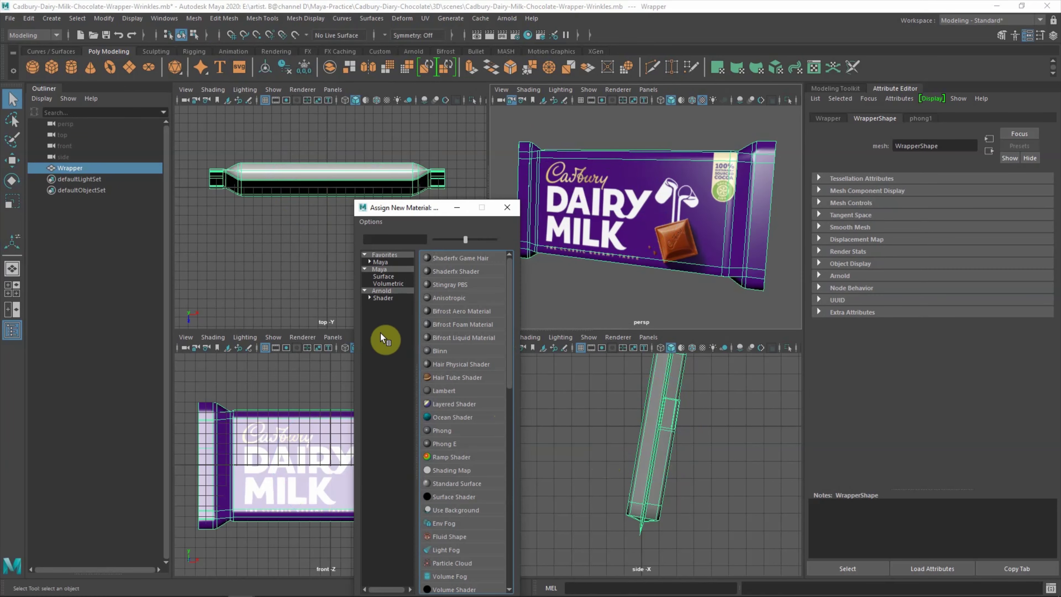
left_click(457, 483)
type("aiStandardSurface_wrapper")
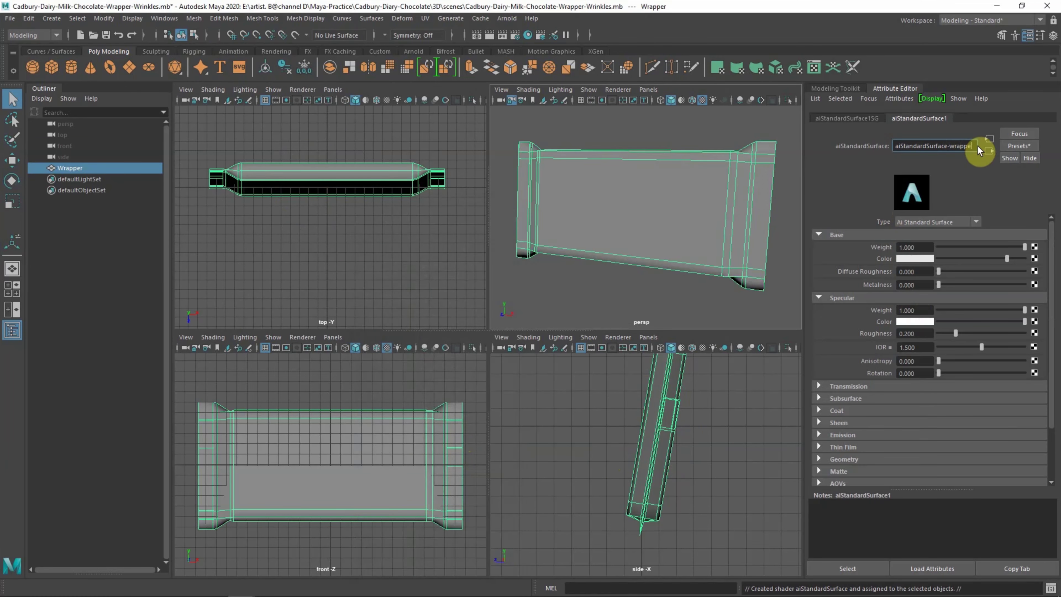
Load the Dairy Milk artwork image as a File texture into the material's Base Color.
left_click(1034, 259)
left_click(474, 268)
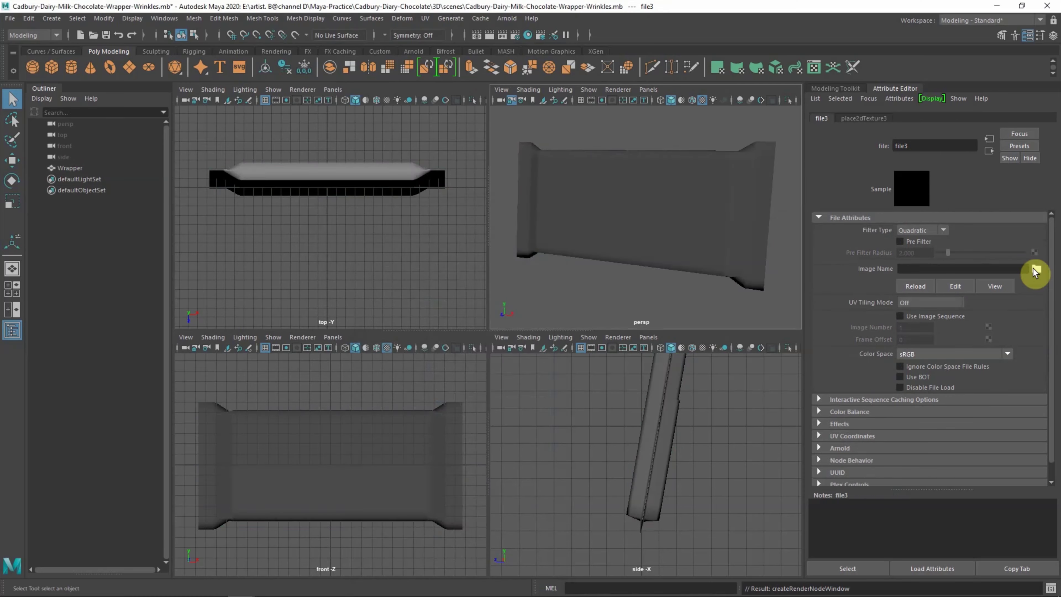
left_click(1037, 269)
left_click(249, 205)
left_click(836, 491)
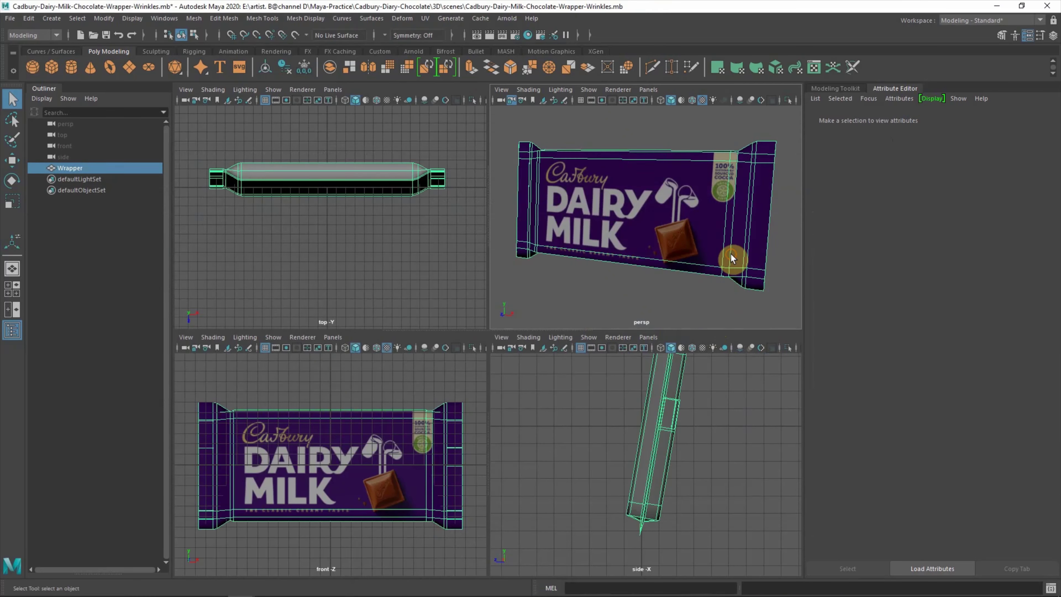
left_click(654, 301)
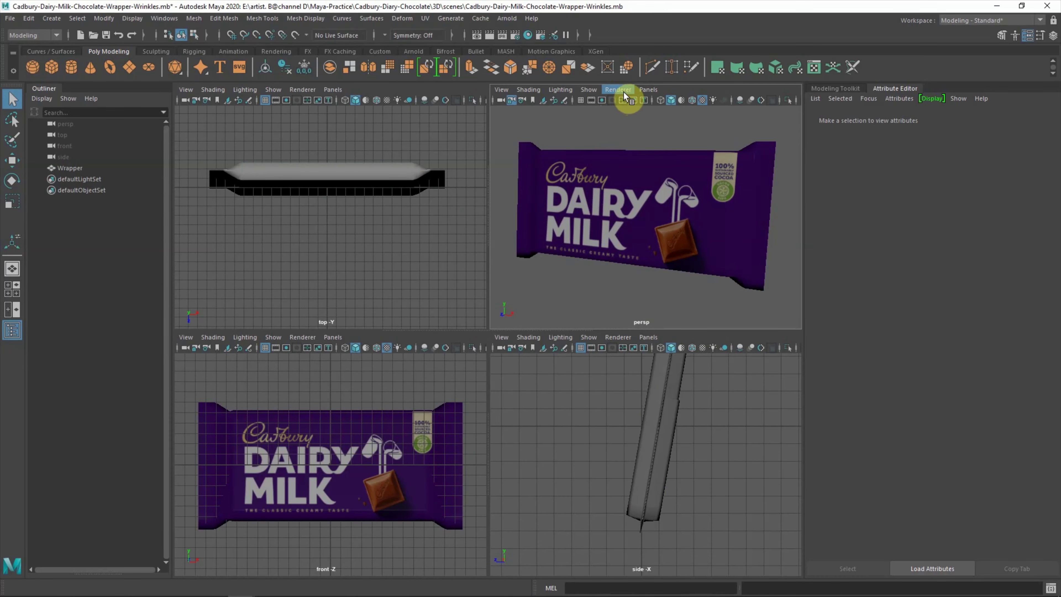
Arrange the Arnold render window and views, then add an area light and move it along Z.
left_click_drag(237, 382, 700, 373)
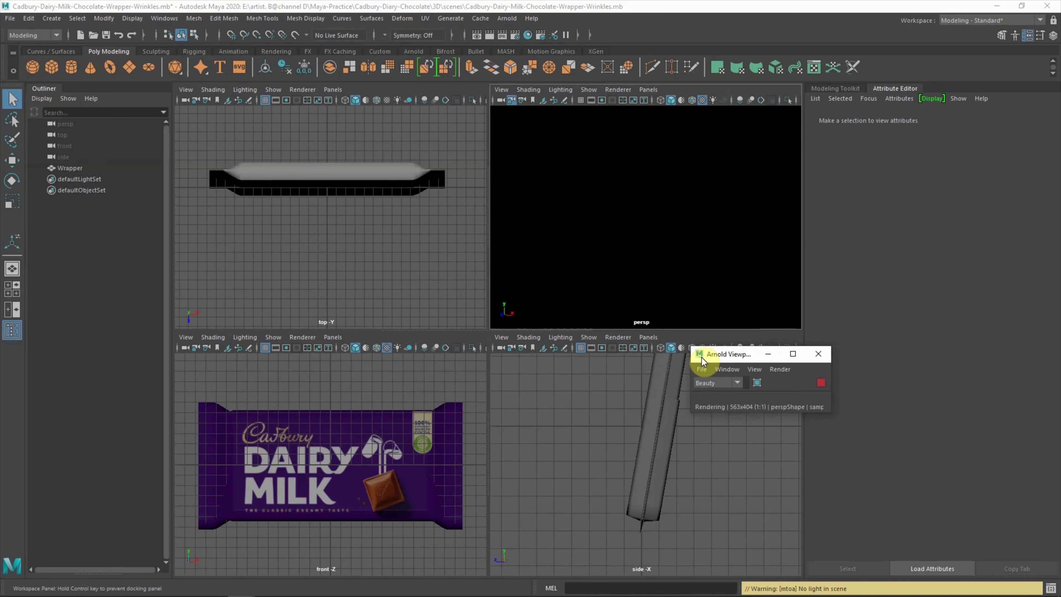
mouse_move(488, 224)
left_mouse_down()
mouse_move(578, 334)
mouse_move(557, 272)
left_mouse_up()
left_click(52, 18)
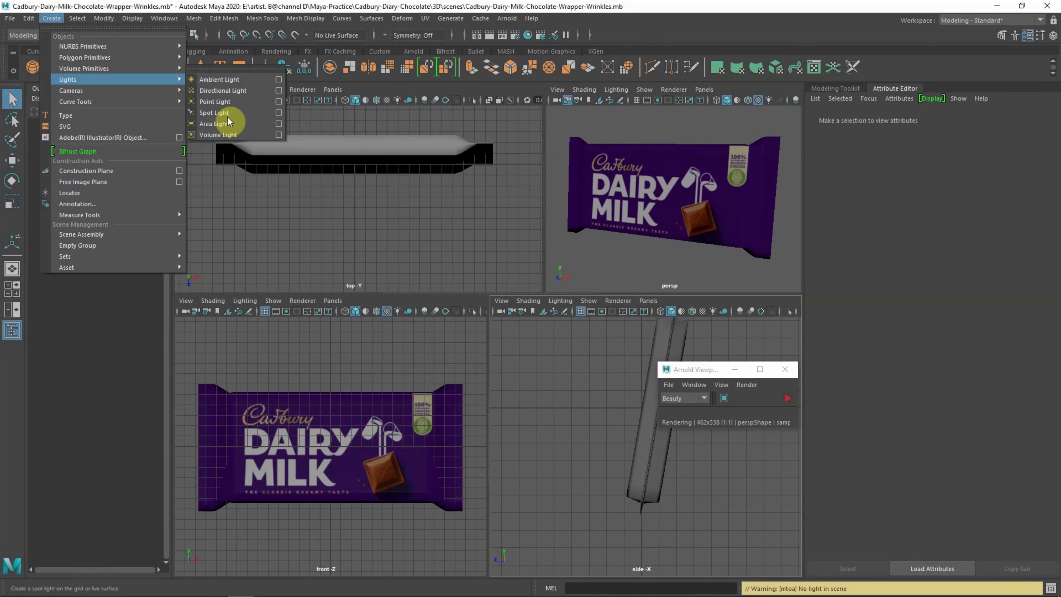
mouse_move(68, 79)
left_click(218, 124)
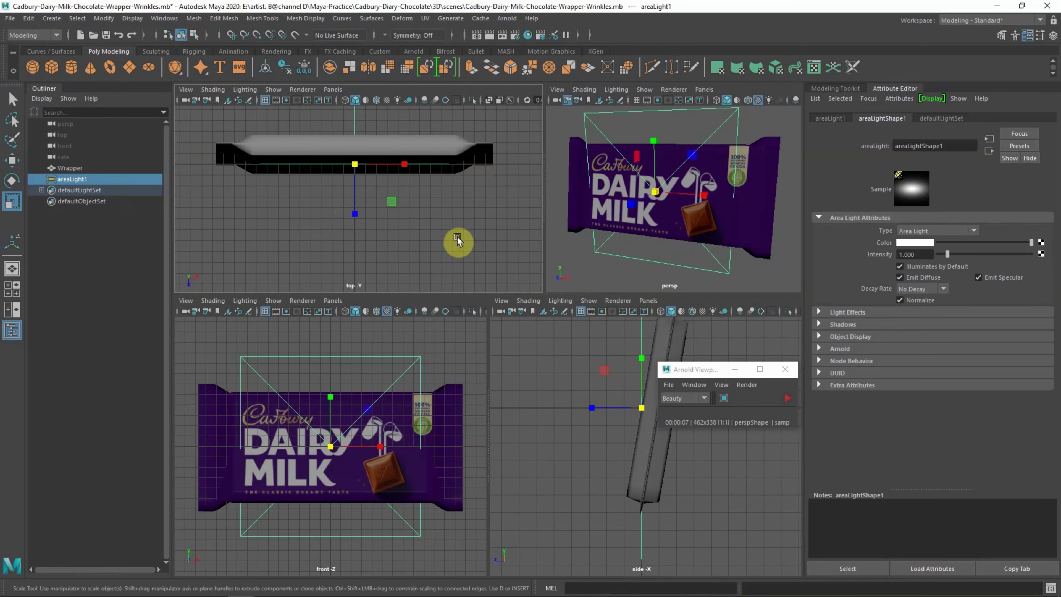
key("w")
left_click_drag(355, 217, 348, 273)
left_click(787, 397)
left_click_drag(710, 369, 877, 406)
Convert the light to an aiAreaLight and raise it above the wrapper.
left_click(936, 230)
left_click(923, 252)
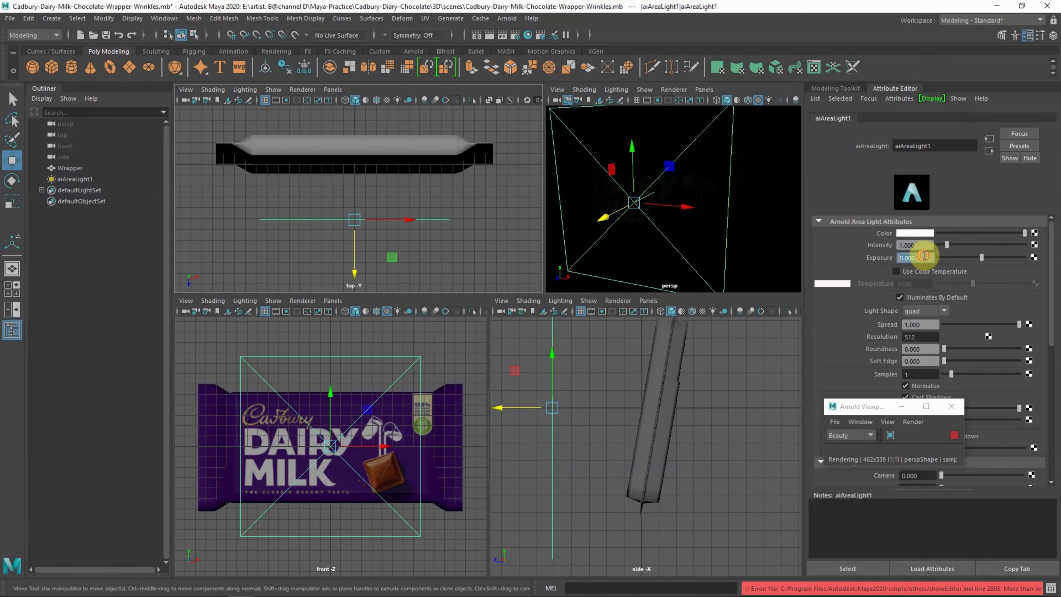
scroll(665, 454, "down", 5)
mouse_move(628, 407)
left_mouse_down()
mouse_move(626, 327)
mouse_move(660, 393)
left_mouse_up()
key("e")
Set the area light's Intensity and Exposure both to 8.
left_click(915, 258)
type("8")
key("Return")
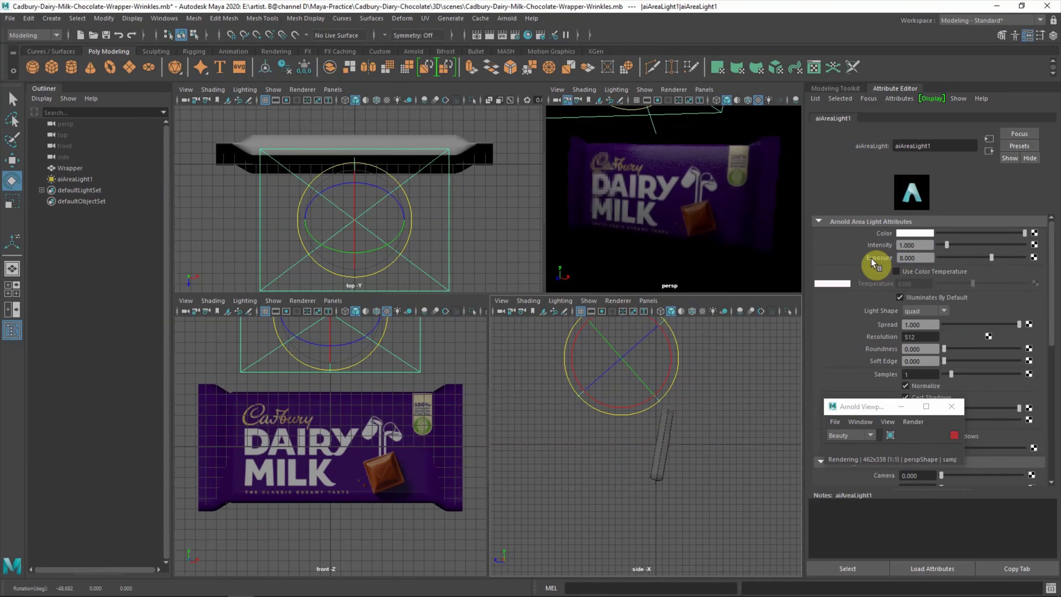
type("8")
key("Return")
left_click(738, 383)
left_click(605, 385)
scroll(336, 230, "down", 2)
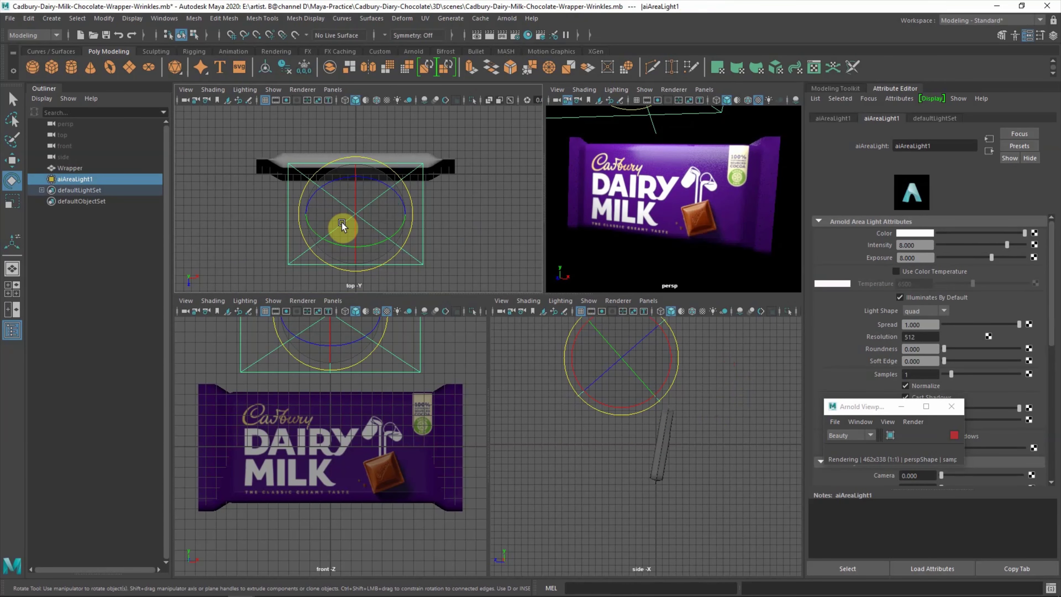
Stretch the area light wider along X, then deselect it.
key("r")
mouse_move(405, 214)
left_mouse_down()
mouse_move(433, 220)
mouse_move(376, 208)
mouse_move(315, 275)
left_mouse_up()
key("w")
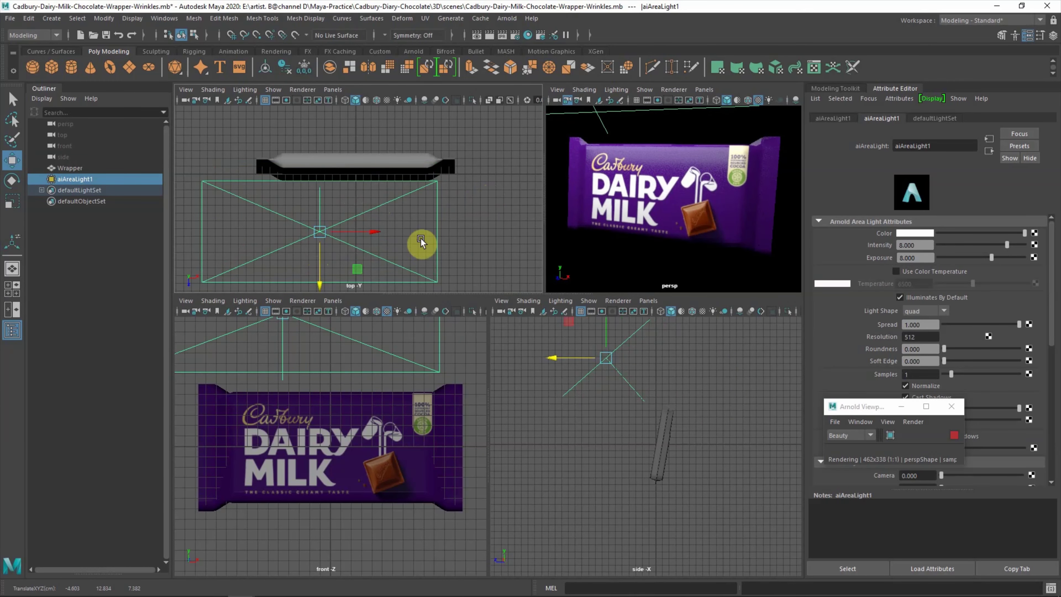
left_click(492, 233)
scroll(354, 443, "down", 1)
scroll(354, 442, "down", 1)
left_click(51, 18)
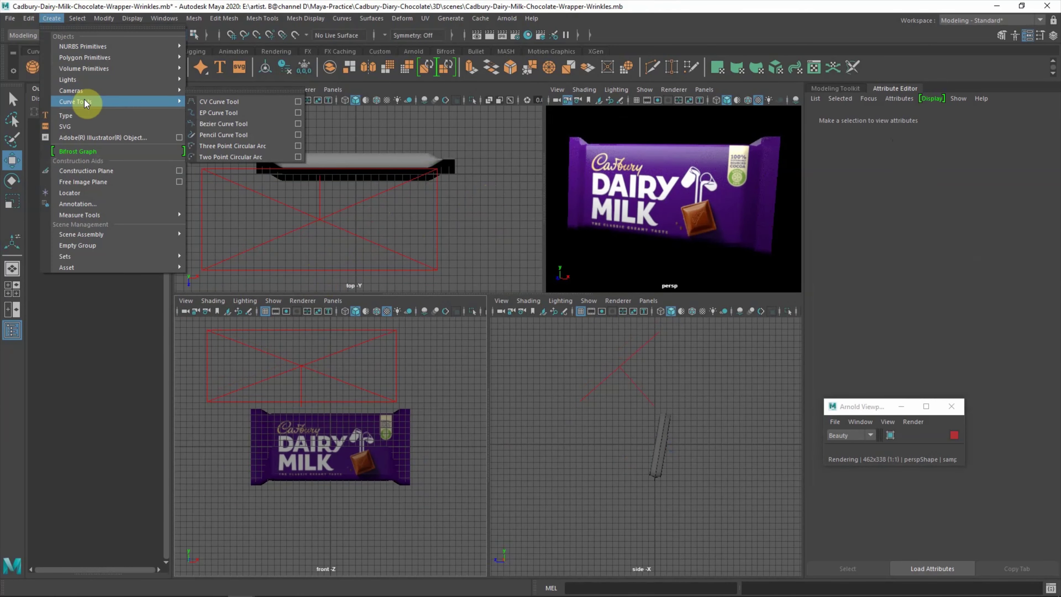
Add a second area light beside the wrapper, scale it up and convert it to aiAreaLight.
left_click(208, 84)
left_click_drag(368, 443, 260, 445)
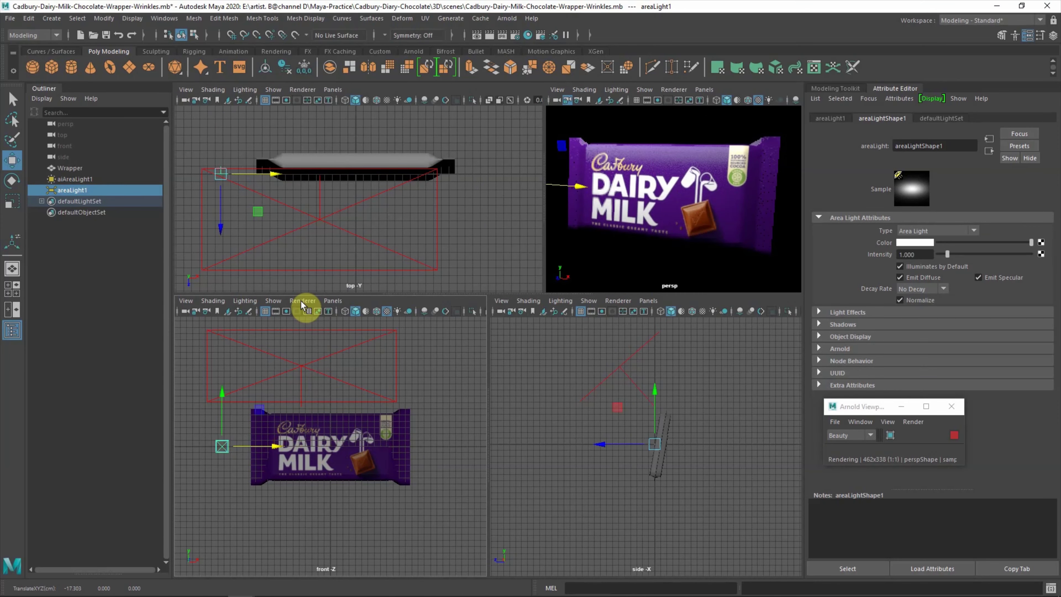
key("r")
left_click_drag(220, 174, 291, 196)
left_click(935, 231)
left_click(929, 257)
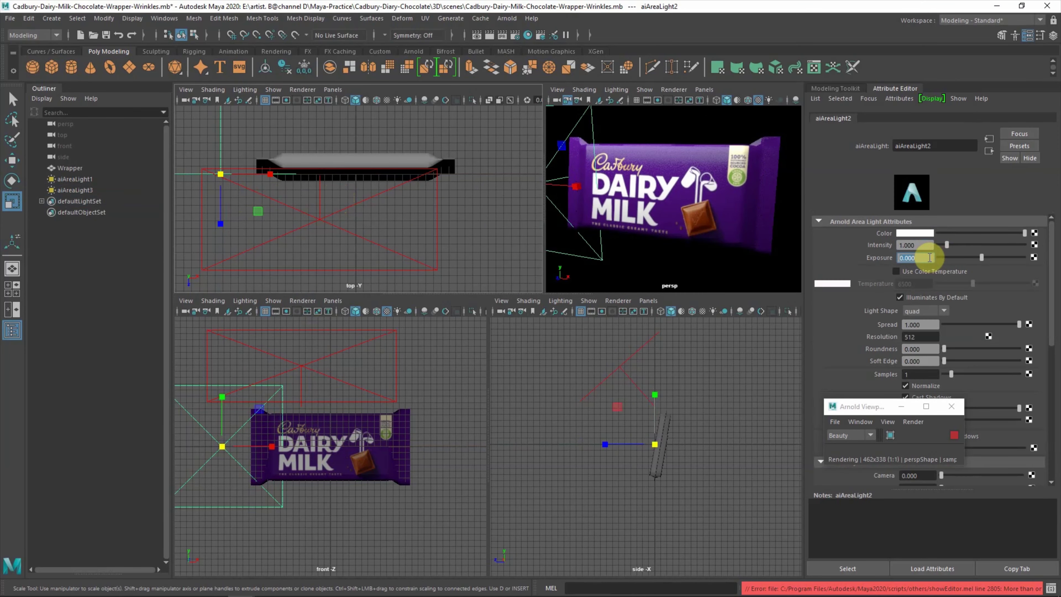
Rotate the side light to face the wrapper, shift it left and raise it.
key("e")
left_click_drag(243, 213, 271, 247)
mouse_move(328, 272)
left_mouse_down()
mouse_move(225, 217)
mouse_move(300, 231)
left_mouse_up()
key("w")
scroll(224, 237, "down", 2)
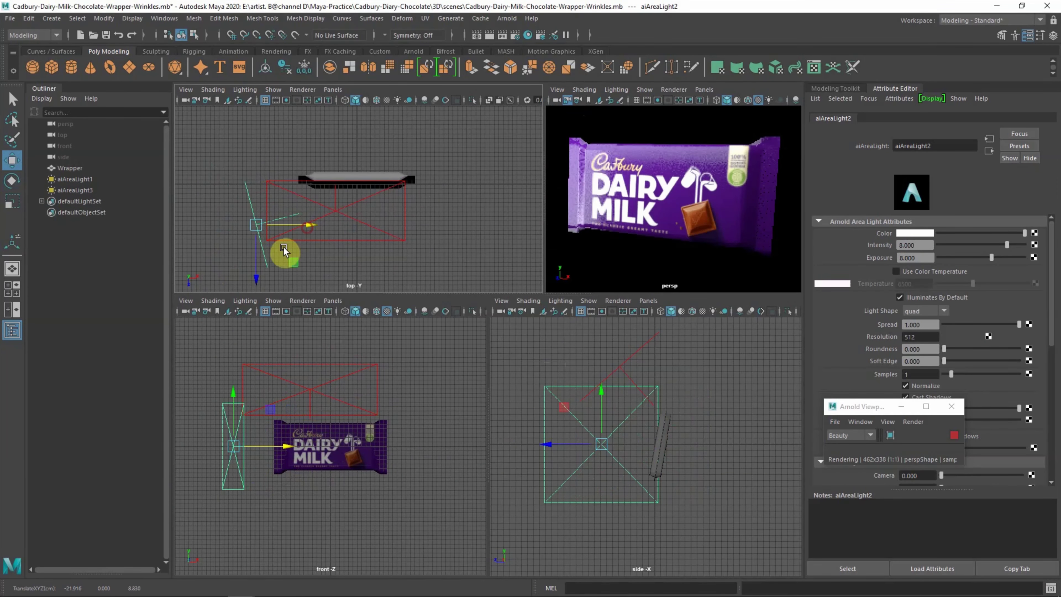
left_click_drag(233, 419, 235, 377)
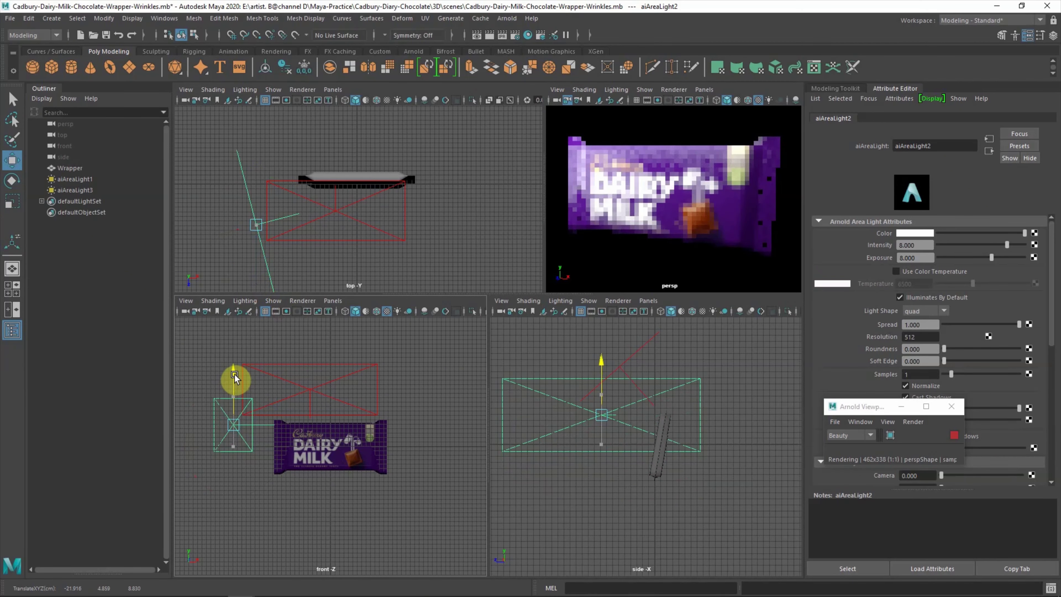
Resize aiAreaLight3, shrinking it and then enlarging it in the side view.
left_click(280, 350)
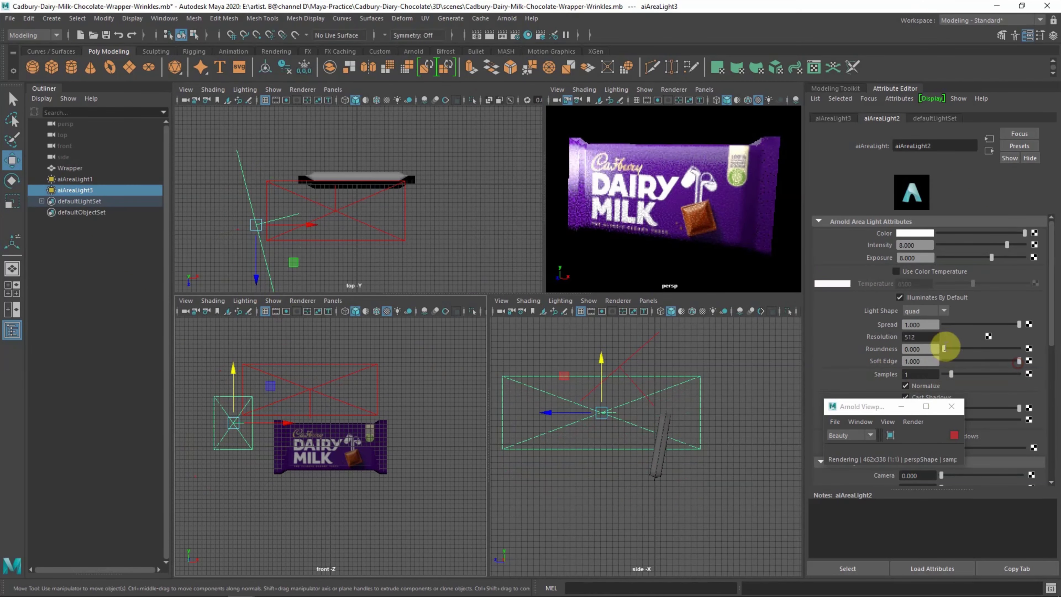
key("ctrl+z")
left_click_drag(943, 349, 979, 349)
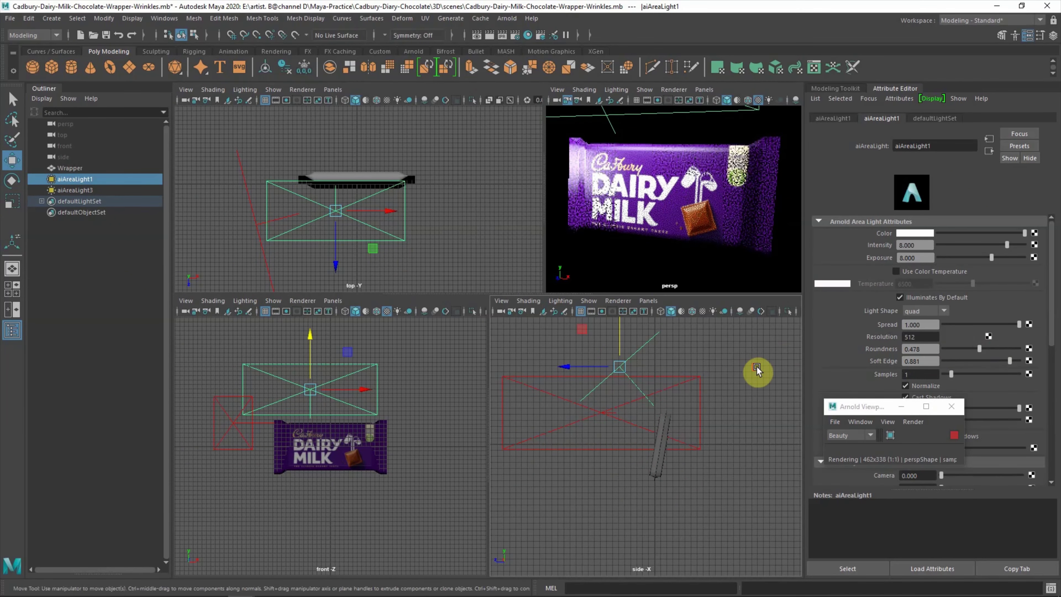
left_click(296, 387)
key("r")
mouse_move(267, 274)
left_mouse_down()
mouse_move(277, 268)
mouse_move(258, 251)
left_mouse_up()
left_click_drag(598, 367, 599, 339)
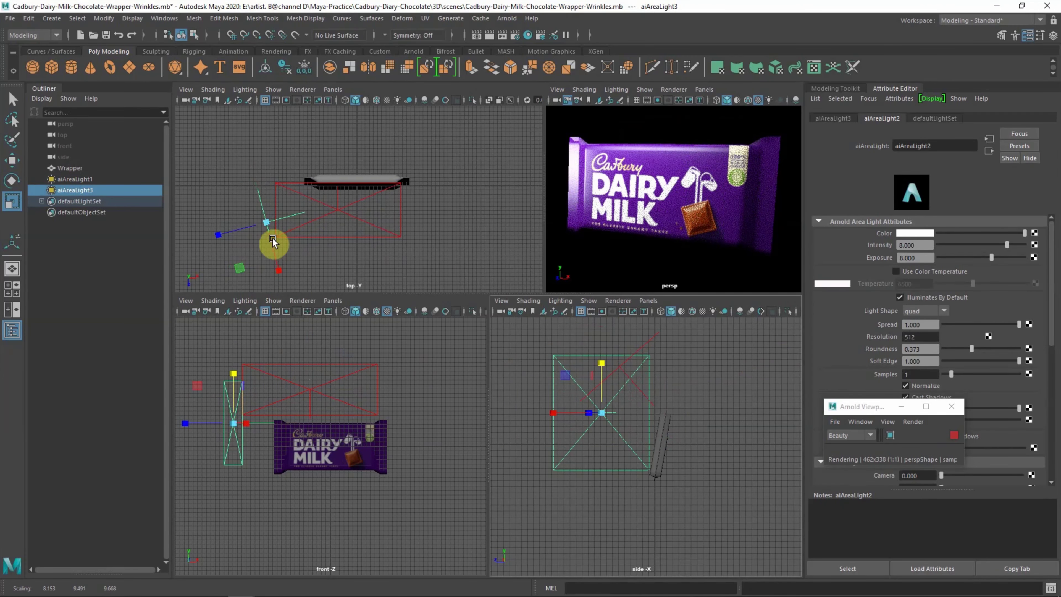
Nudge aiAreaLight3 along X, then duplicate it and move the copy to the wrapper's right.
key("w")
left_click_drag(321, 223, 326, 224)
left_click(851, 261)
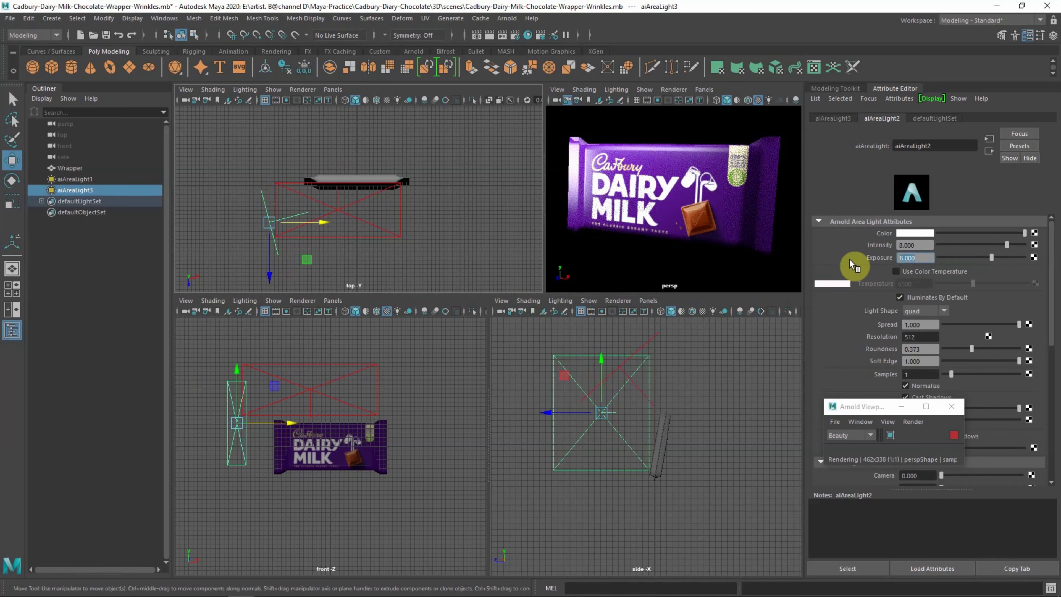
type("7.000")
key("ctrl+d")
left_click_drag(320, 222, 481, 230)
Rotate the copied light about 90 degrees and move aiAreaLight4 closer to the wrapper.
key("r")
key("e")
left_click_drag(469, 166, 397, 238)
key("w")
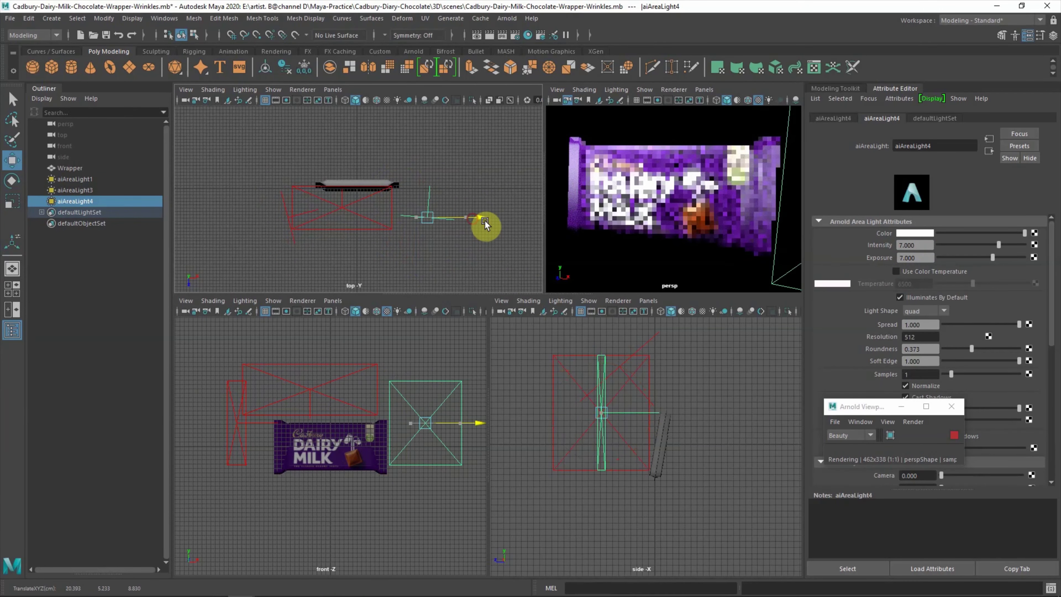
left_click_drag(428, 276, 424, 300)
left_click_drag(419, 382, 418, 386)
Set aiAreaLight4's Exposure to 6.
double_click(917, 258)
type("6")
key("Return")
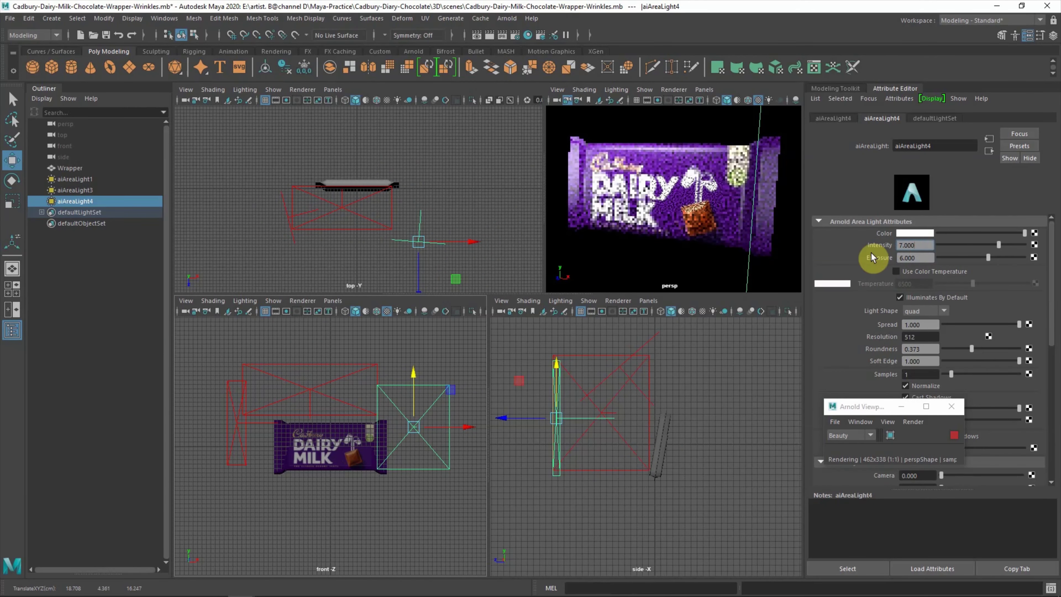
type("6")
left_click(581, 408)
Duplicate a light as aiAreaLight5 and rotate it below the wrapper in the side view.
key("g")
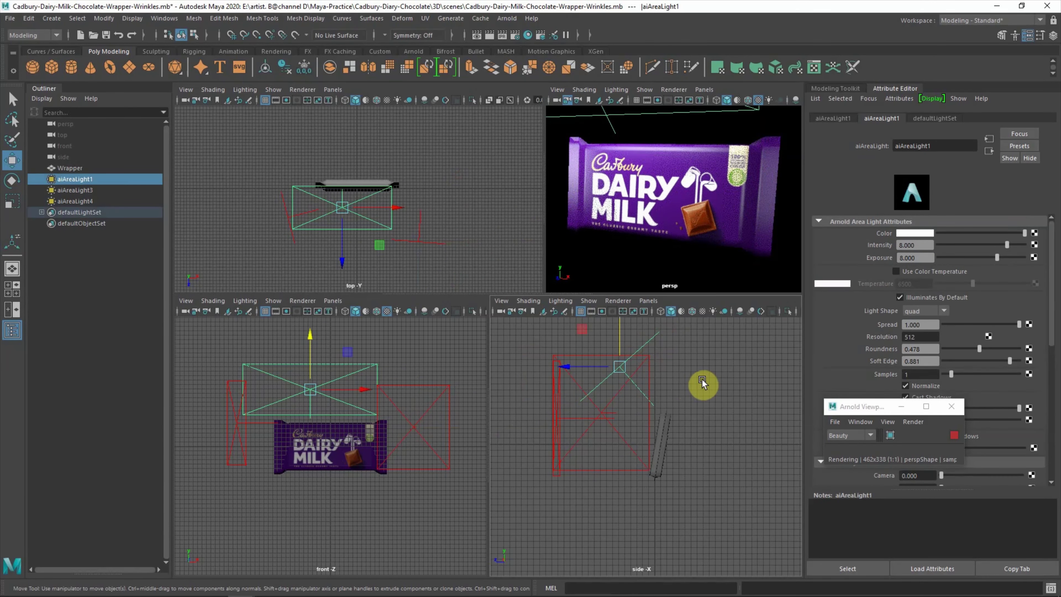
key("e")
mouse_move(616, 446)
left_mouse_down()
mouse_move(671, 497)
mouse_move(580, 528)
left_mouse_up()
key("w")
Set aiAreaLight5's Intensity and Exposure to 5, then select the Wrapper.
triple_click(915, 258)
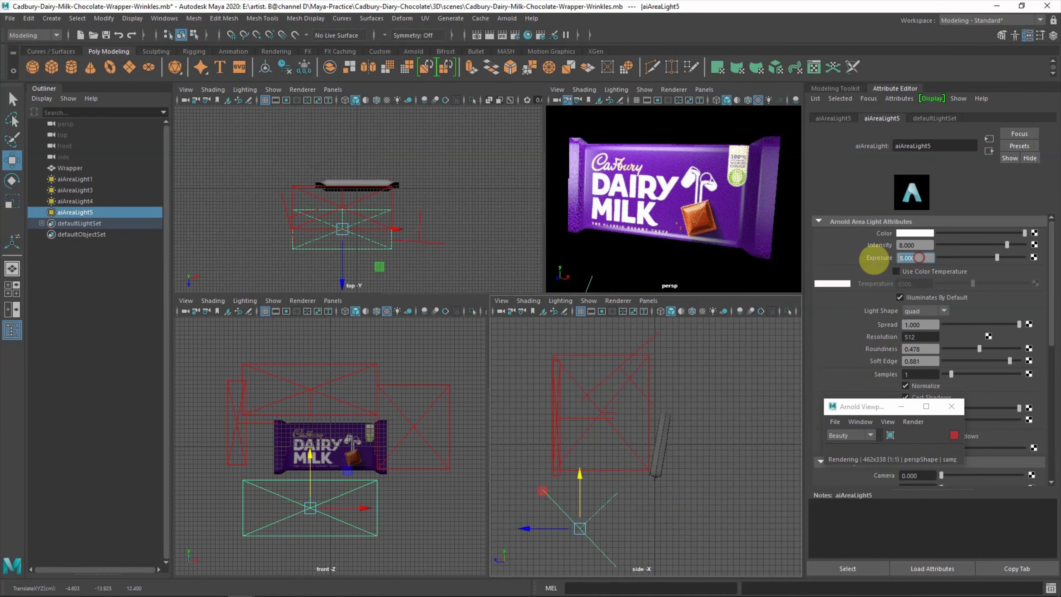
type("5")
key("Return")
triple_click(915, 245)
type("5")
key("Return")
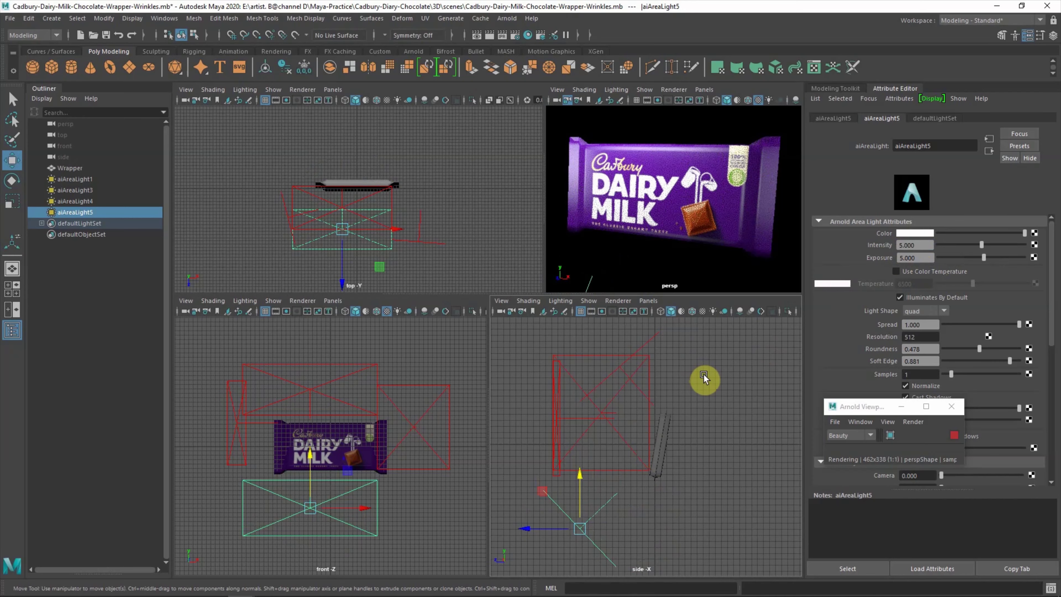
left_click(104, 36)
left_click(617, 158)
Open the UV Editor for the Wrapper and arrange its window.
left_click(426, 18)
left_click_drag(552, 93, 914, 106)
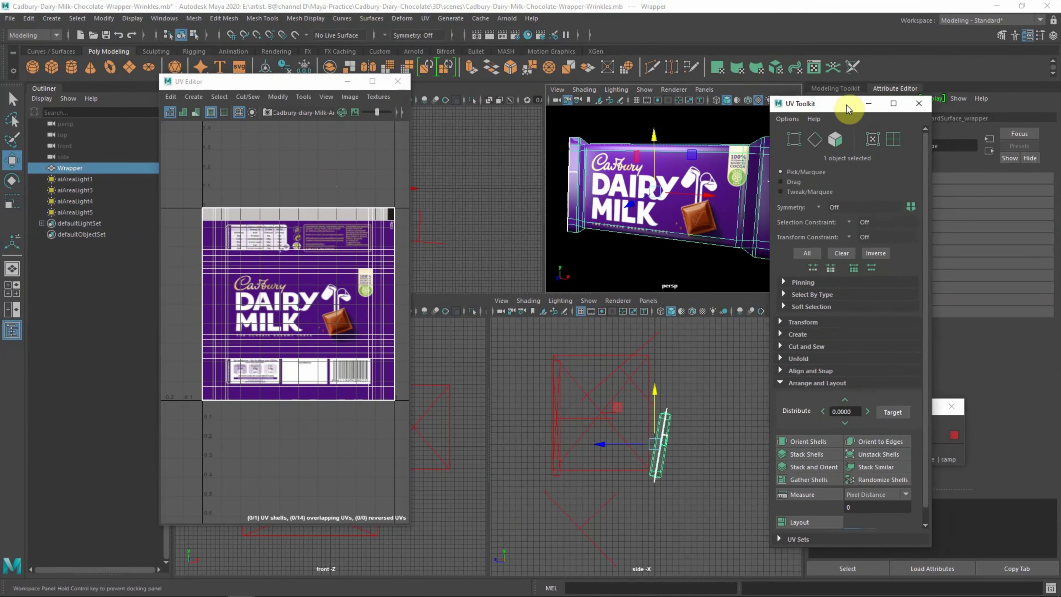
left_click_drag(409, 142, 574, 142)
left_click_drag(432, 86, 425, 119)
Export a 2048 TIFF UV snapshot named UV-Displacement-Map into sourceimages.
left_click(344, 130)
left_click(367, 322)
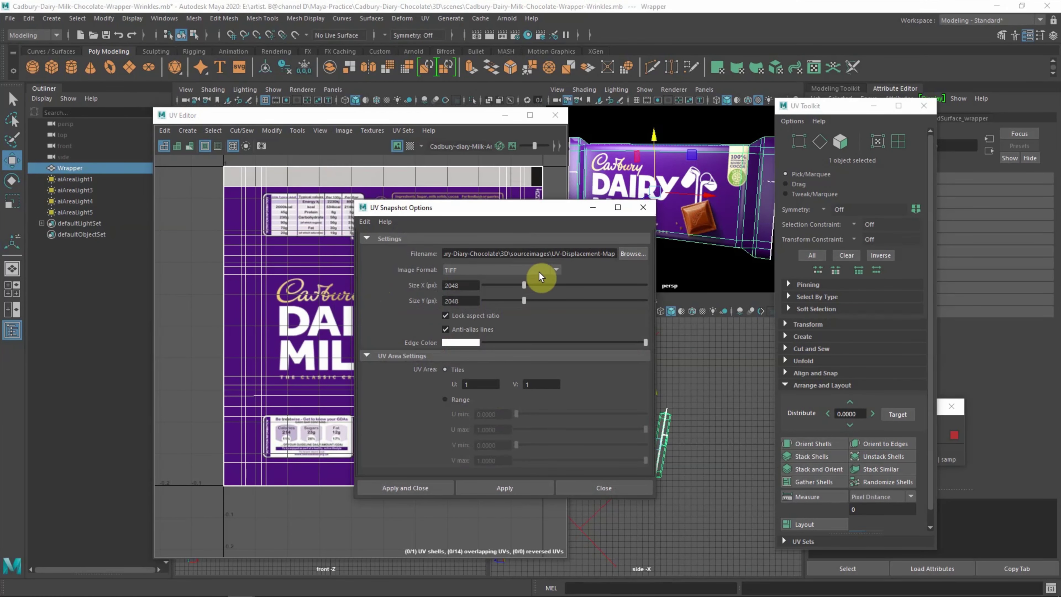
left_click(631, 254)
left_click(209, 490)
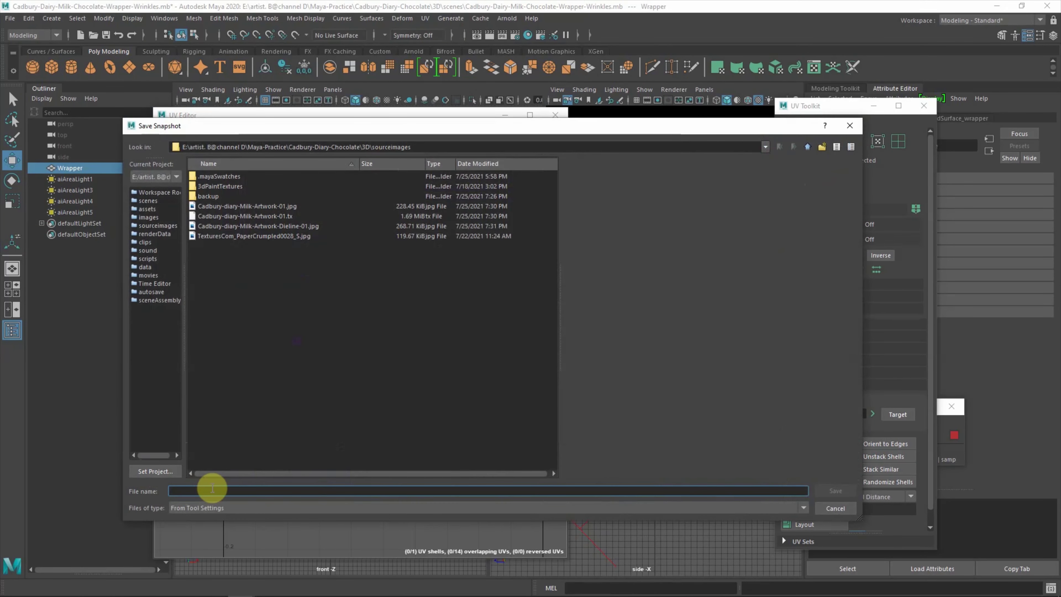
type("UV-Displacement-Map")
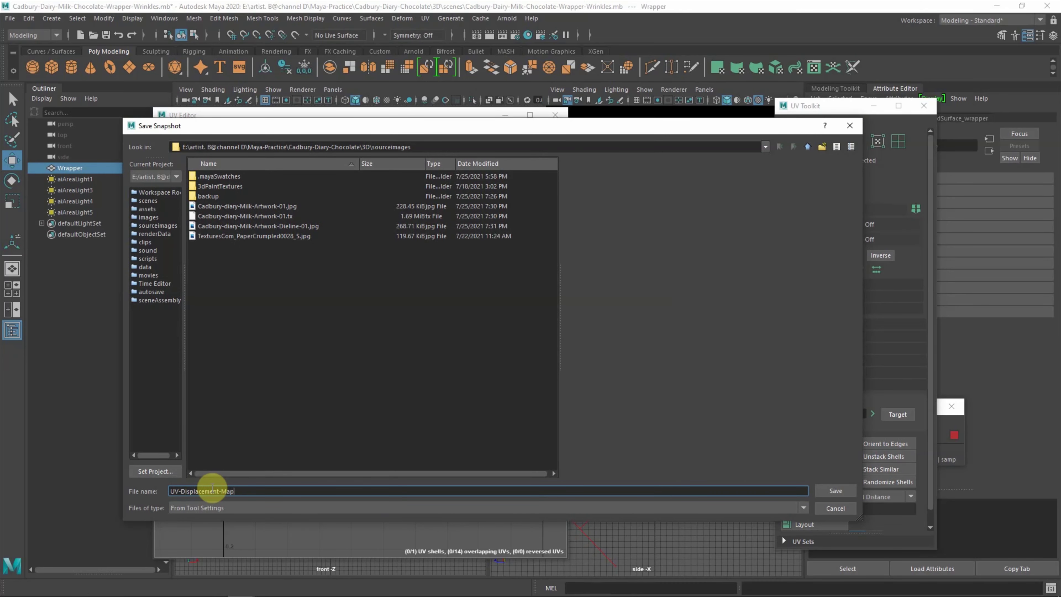
left_click(836, 490)
left_click(419, 489)
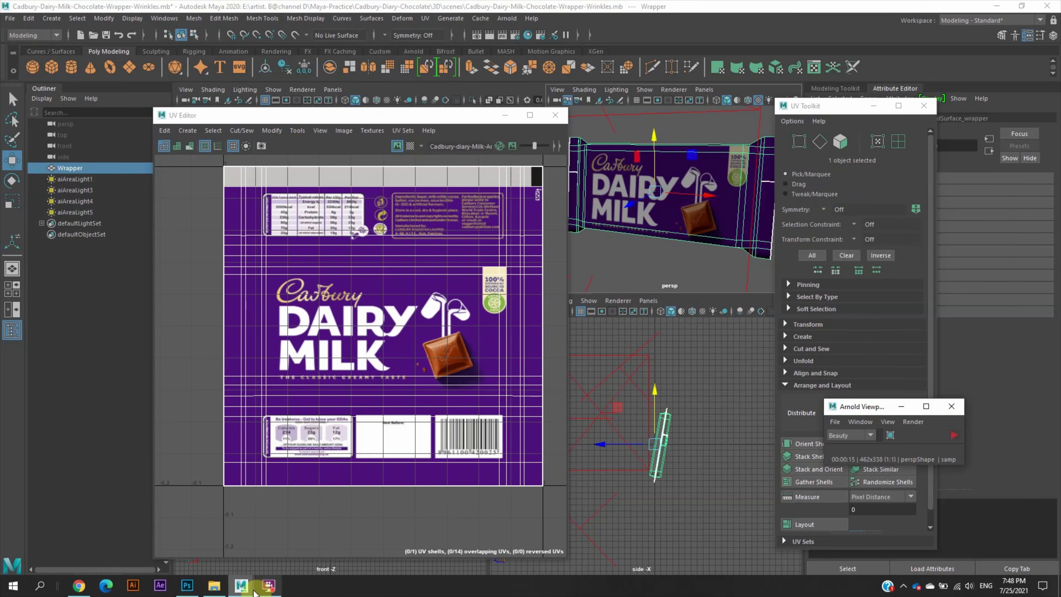
left_click(262, 586)
Open UV-Displacement-Map and place a white Solid Color fill layer beneath the UV lines.
double_click(910, 146)
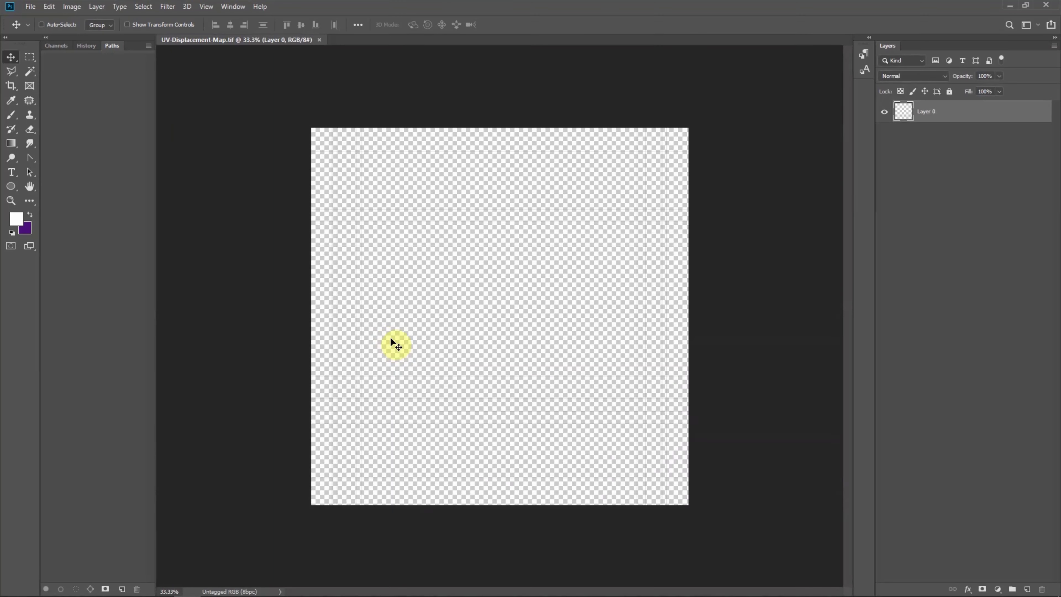
left_click(998, 589)
left_click(970, 402)
key("Return")
left_click_drag(967, 114, 961, 145)
Duplicate the UV line layer several times and gather the copies into a renamed group.
left_click_drag(931, 111, 1027, 590)
left_click_drag(946, 139, 940, 240, "alt")
key("ctrl+g")
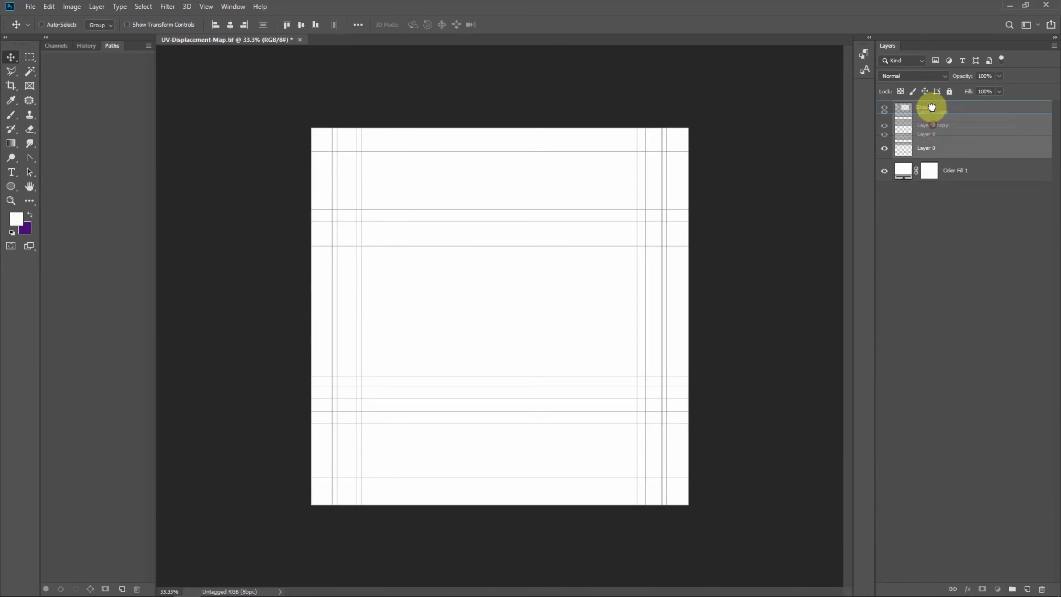
double_click(897, 109)
left_click(954, 276)
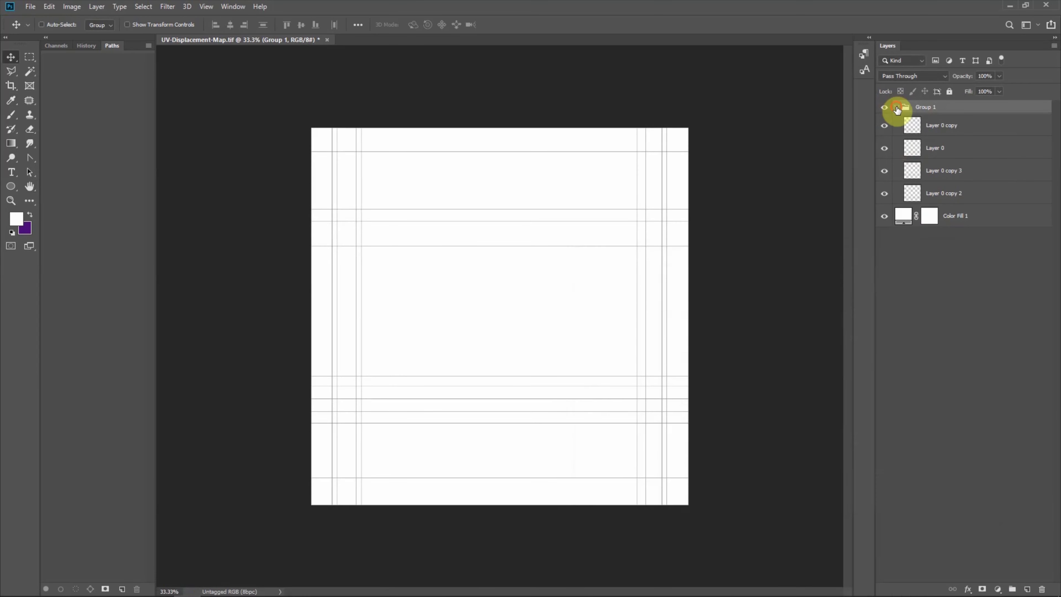
left_click(896, 107)
double_click(931, 108)
type("UV")
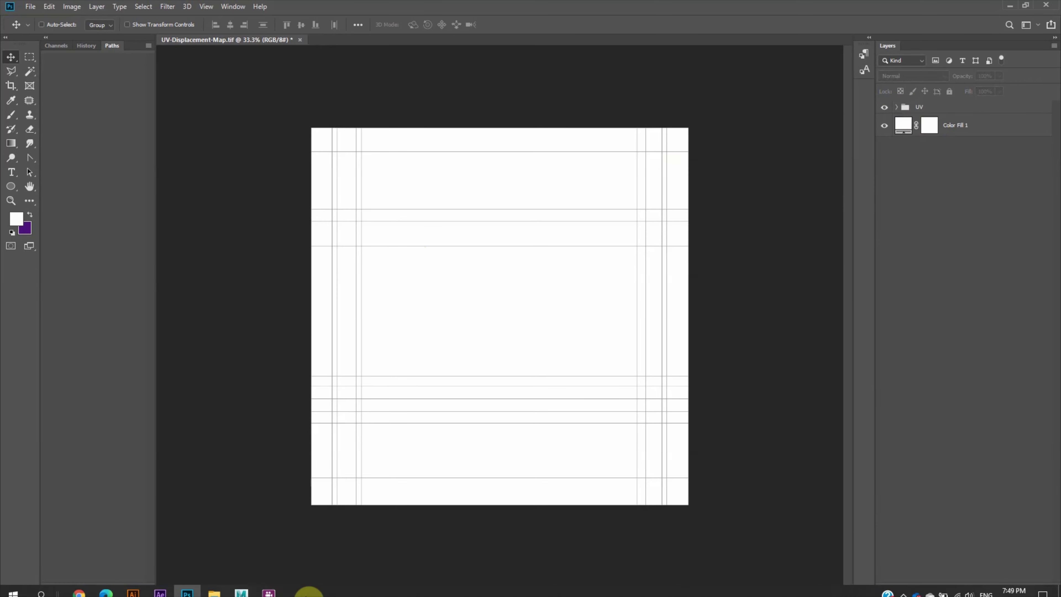
left_click(308, 592)
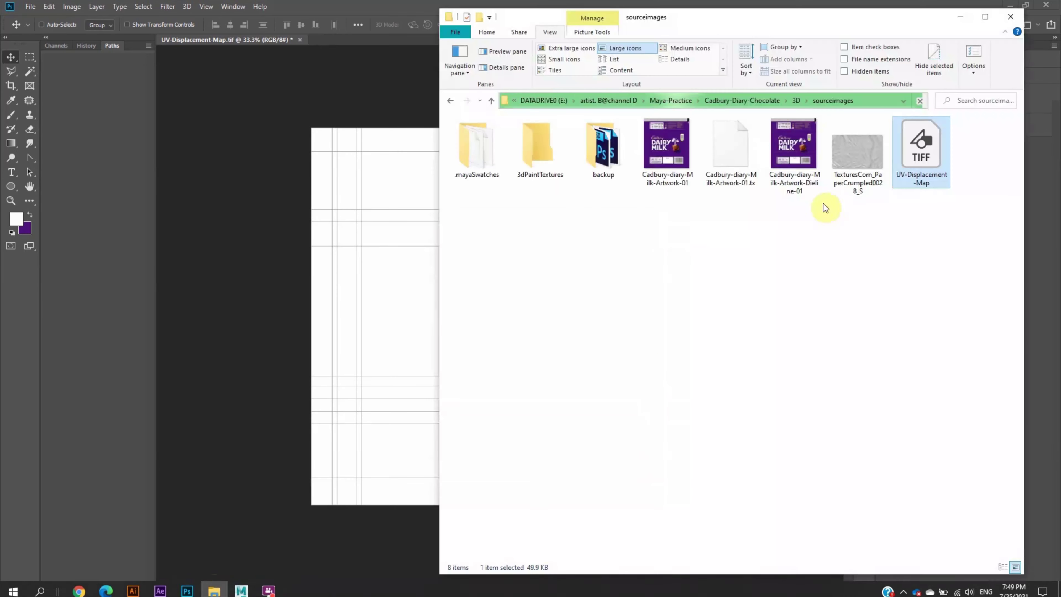
Place the crumpled paper texture, scale it to cover the canvas, and group it as Wrinkle-Displacement.
left_click_drag(853, 175, 479, 203)
left_click_drag(405, 253, 192, 139, "alt")
key("Return")
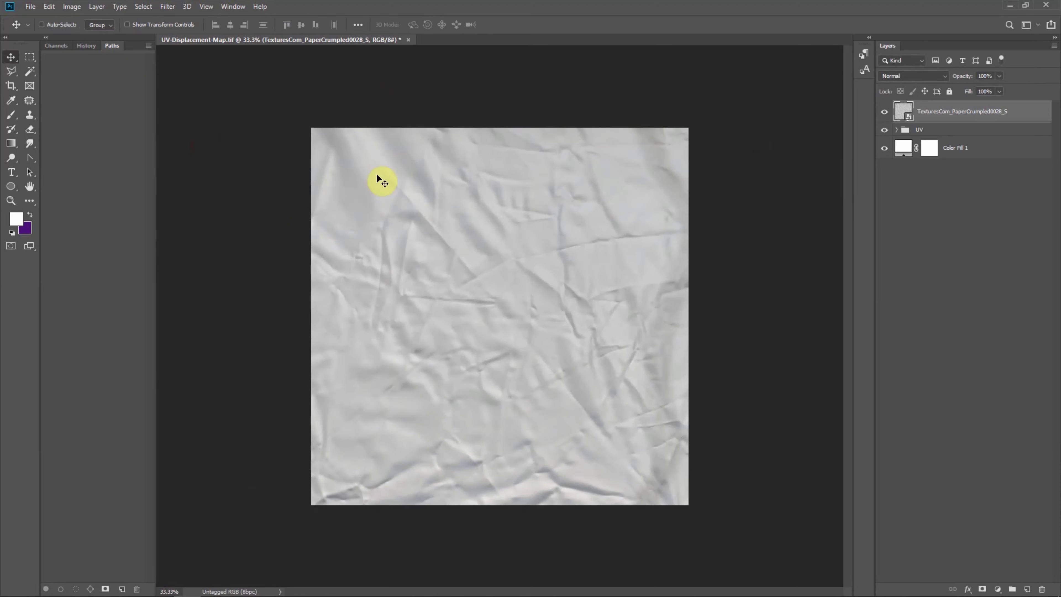
key("ctrl+minus")
key("ctrl+t")
left_click_drag(284, 171, 241, 125, "alt")
key("Return")
left_click(1012, 589)
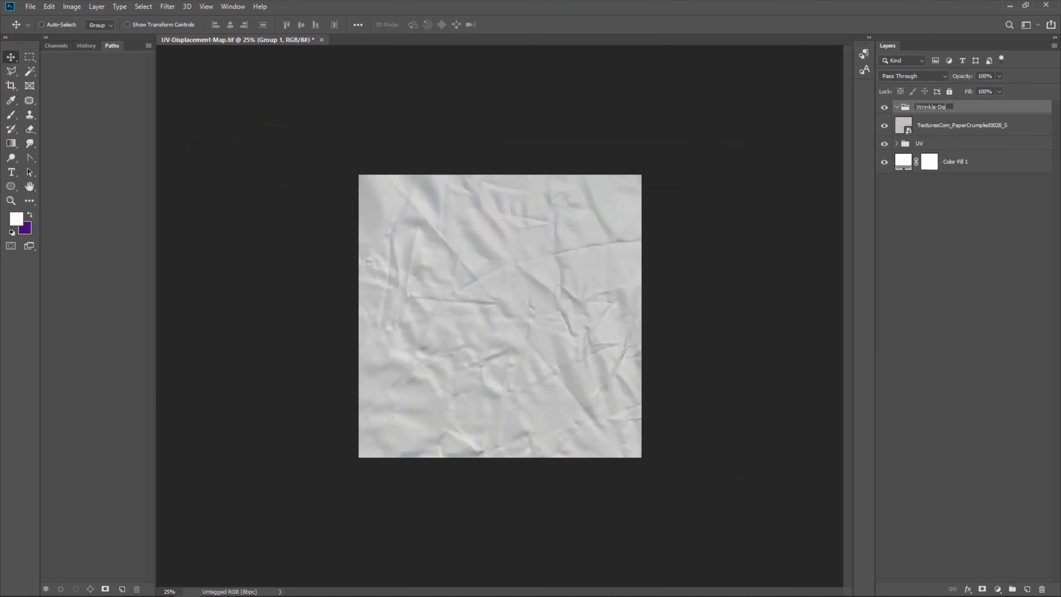
Darken the texture with Levels, desaturate it with Hue/Saturation, and add a layer mask to the group.
left_click(947, 130)
left_click(998, 589)
left_click(994, 446)
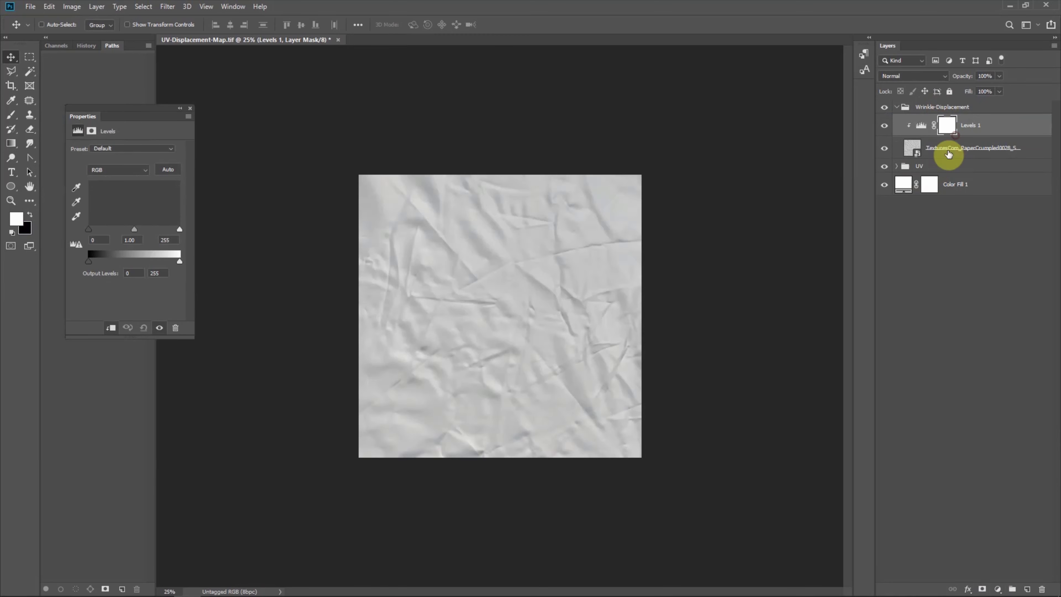
left_click_drag(134, 229, 169, 229)
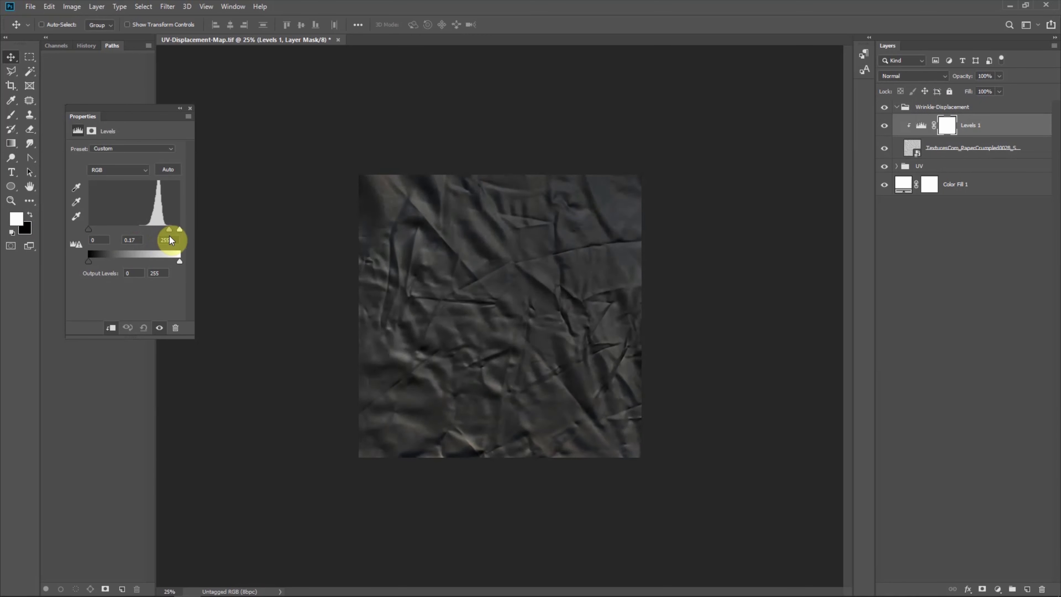
left_click(998, 589)
left_click(1015, 450)
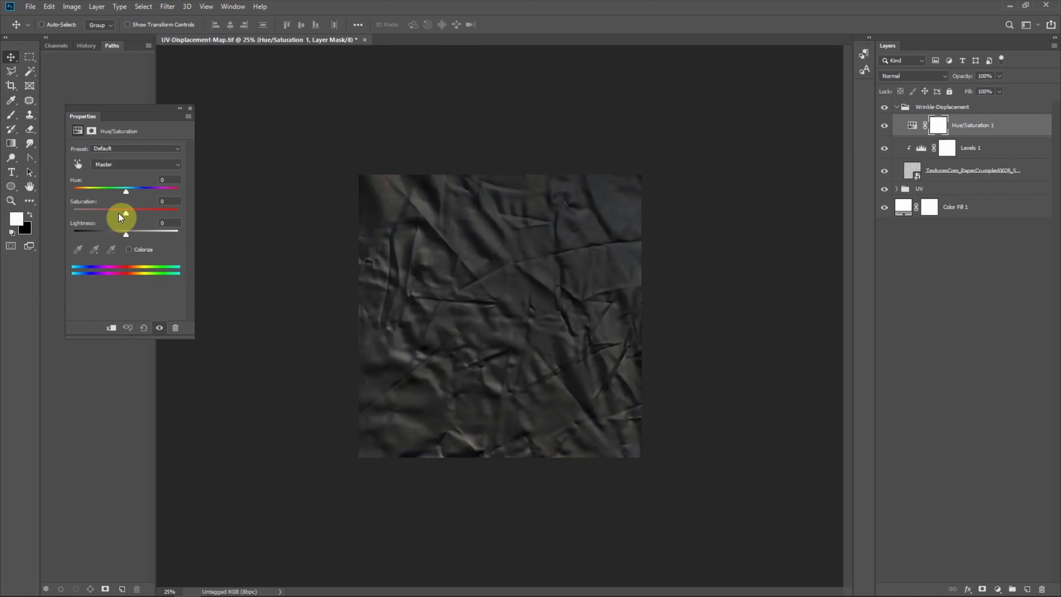
left_click(895, 109)
left_click(982, 589)
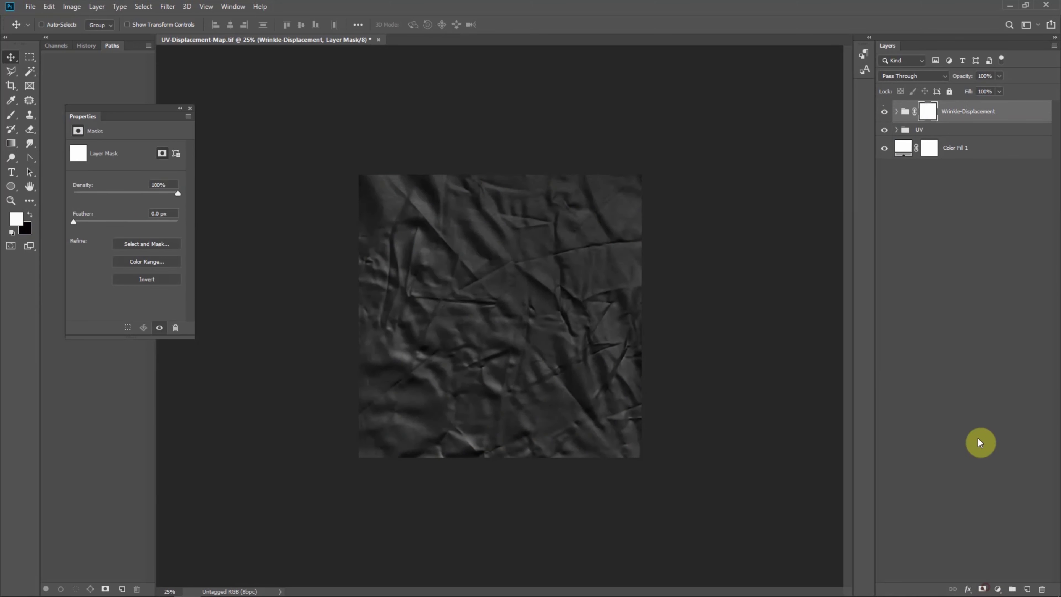
key("b")
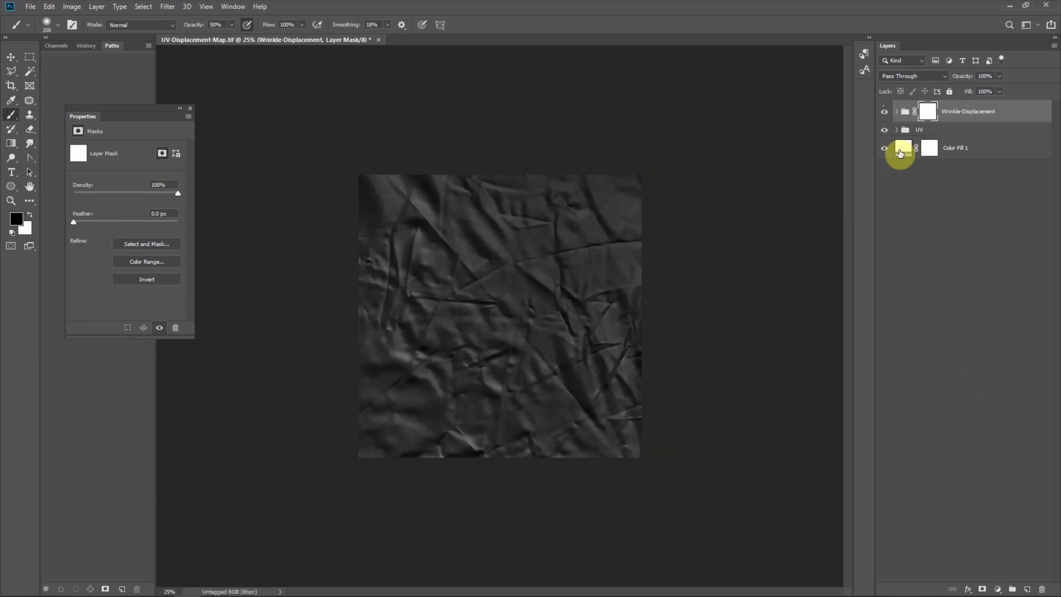
Paint out the wrinkles along the canvas's left and right edges in the group mask.
left_click_drag(646, 153, 644, 482)
left_click_drag(353, 157, 353, 482)
left_click(885, 129)
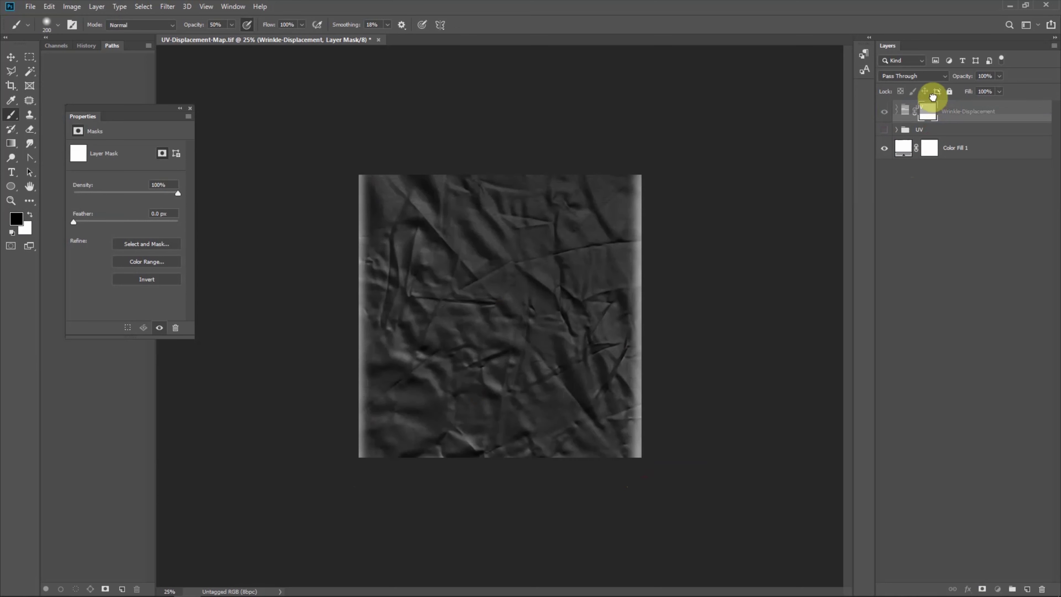
left_click_drag(932, 97, 933, 100)
Set Color Fill 1 to black #000000.
double_click(904, 148)
type("000000")
left_click(954, 362)
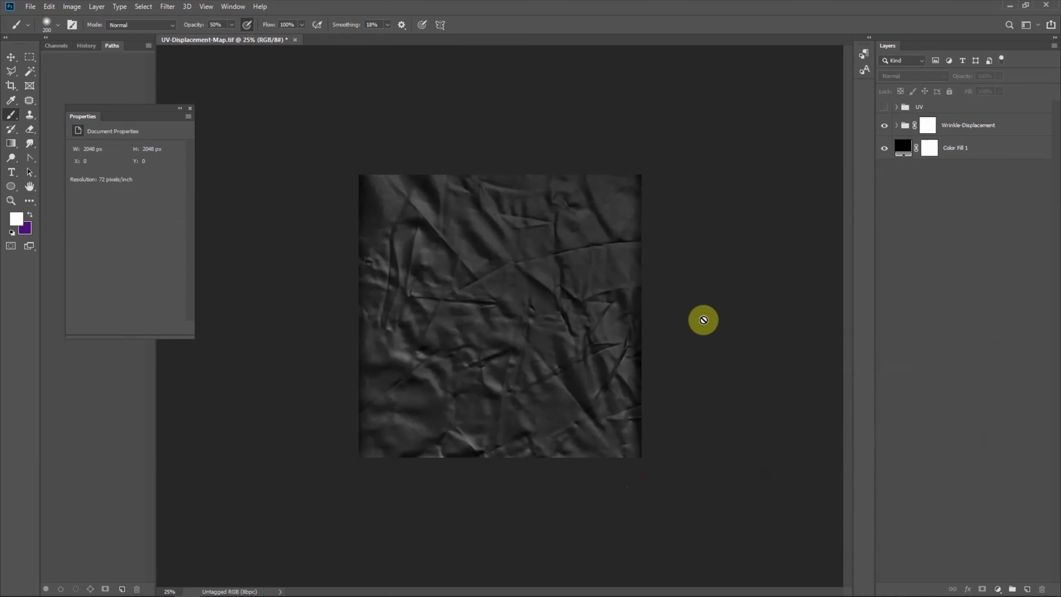
key("ctrl+plus")
left_click(924, 125)
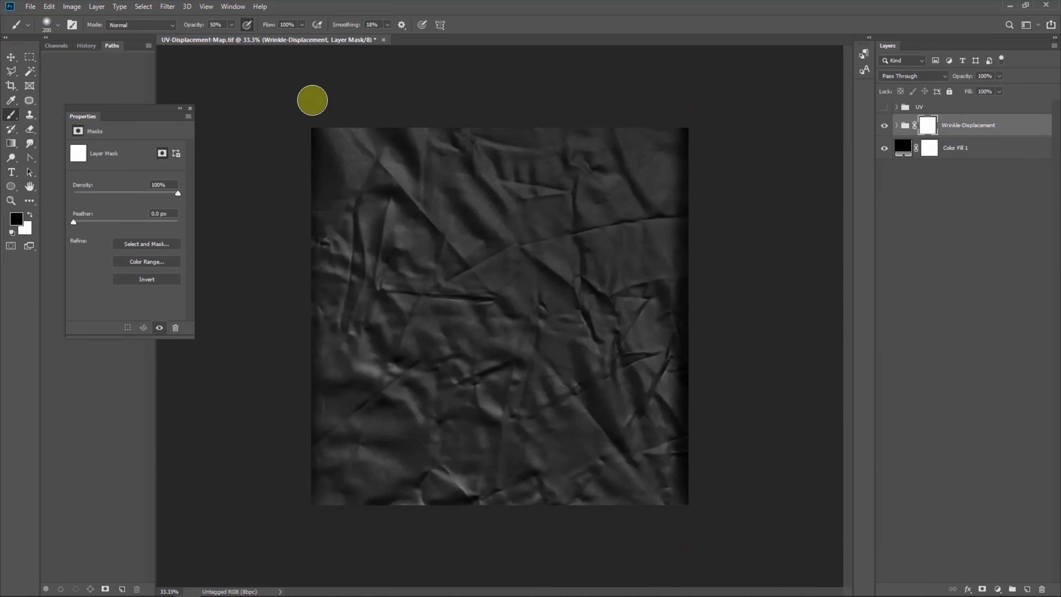
Save the document as UV-Displacement-Map.psd.
left_click(28, 6)
left_click(75, 106)
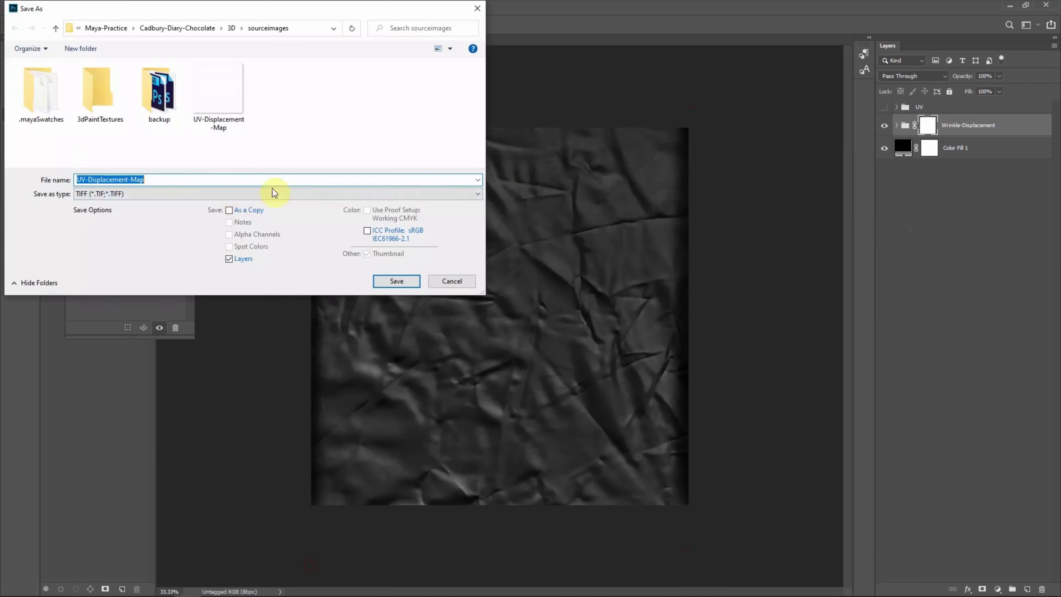
left_click(396, 280)
left_click(643, 197)
Save a PNG image copy of UV-Displacement-Map.
left_click(28, 5)
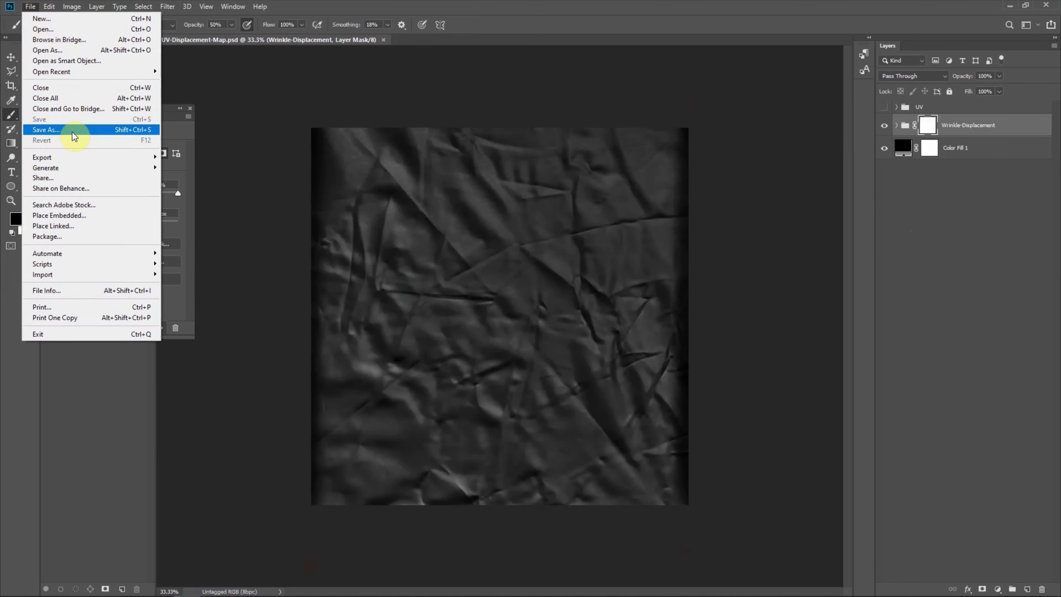
left_click(71, 133)
left_click(124, 199)
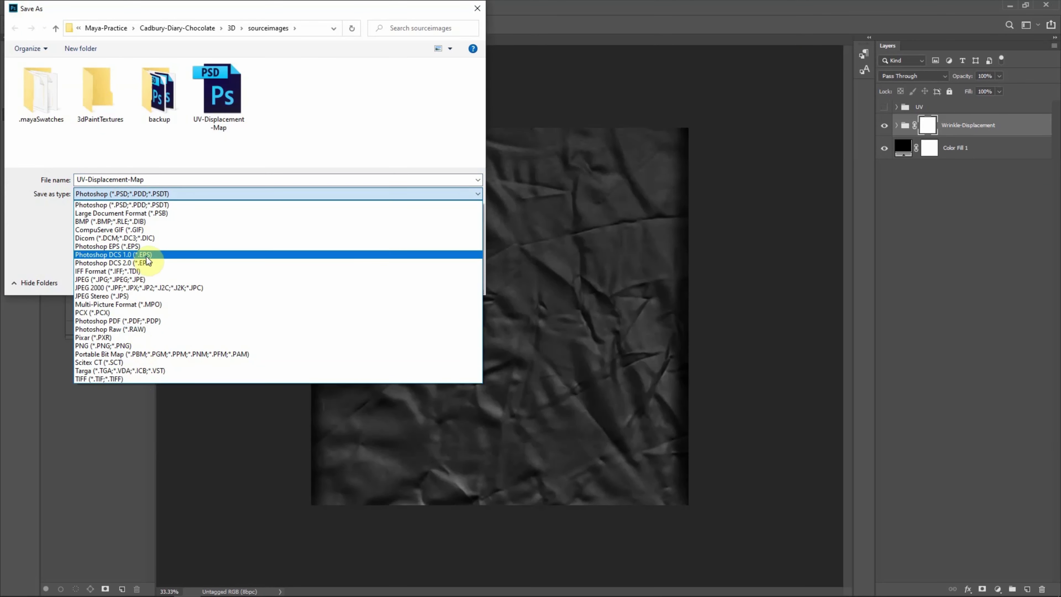
left_click(142, 369)
left_click(391, 279)
left_click(592, 177)
left_click(241, 587)
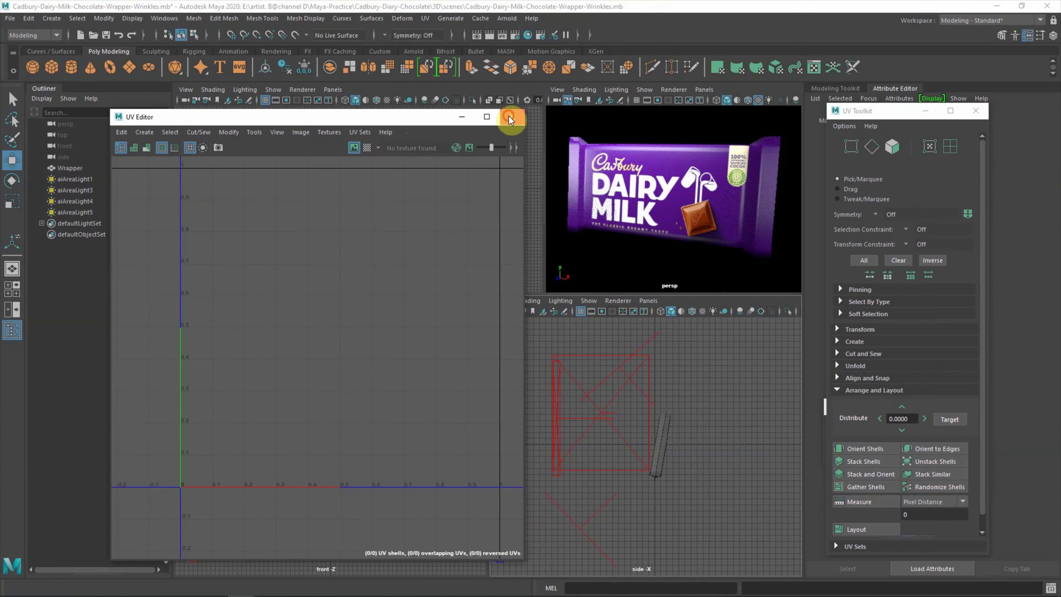
Open the Hypershade and graph the wrapper's Arnold material network.
left_click(512, 117)
left_click(164, 18)
left_click(330, 92)
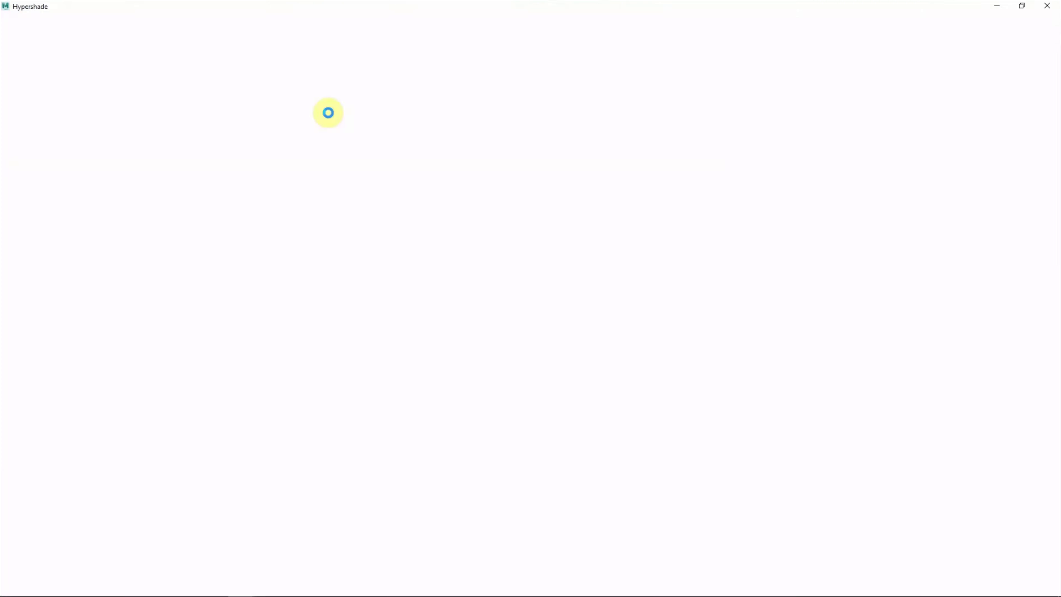
left_click(1019, 5)
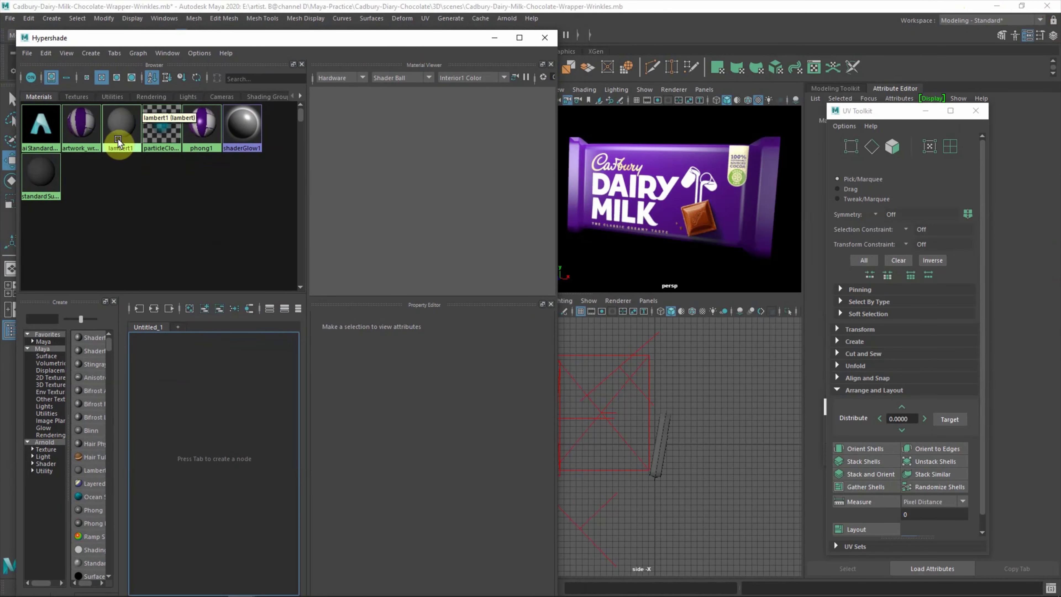
left_click(40, 125)
right_click(50, 172)
left_click(71, 184)
Connect a new displacementShader1 to the aiStandardSurface1SG shading group.
scroll(250, 451, "up", 3)
scroll(237, 461, "up", 2)
left_click(221, 388)
left_click(537, 427)
left_click(464, 301)
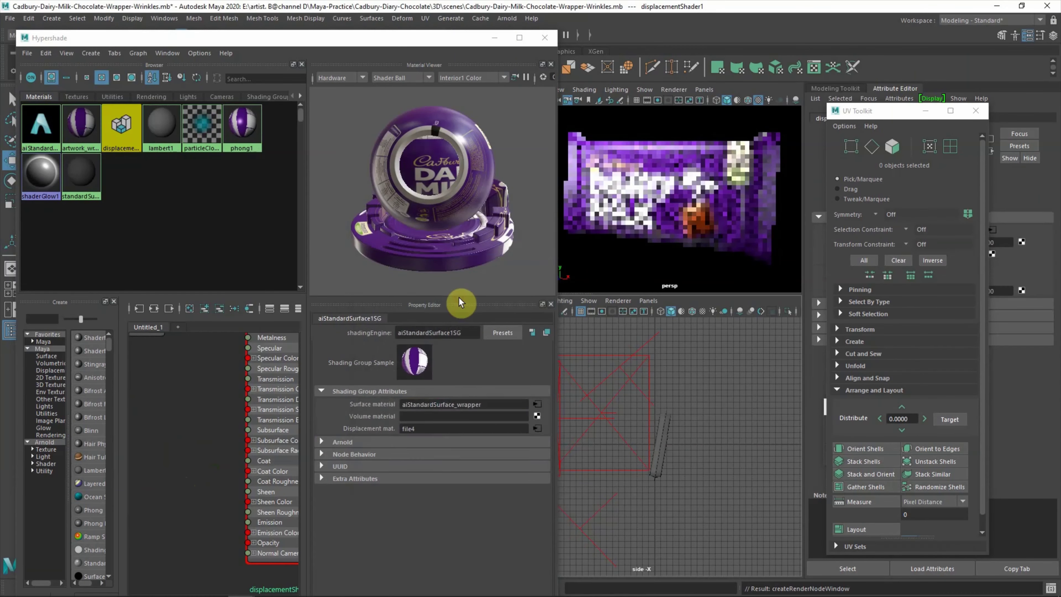
left_click(976, 110)
left_click_drag(195, 414, 292, 473)
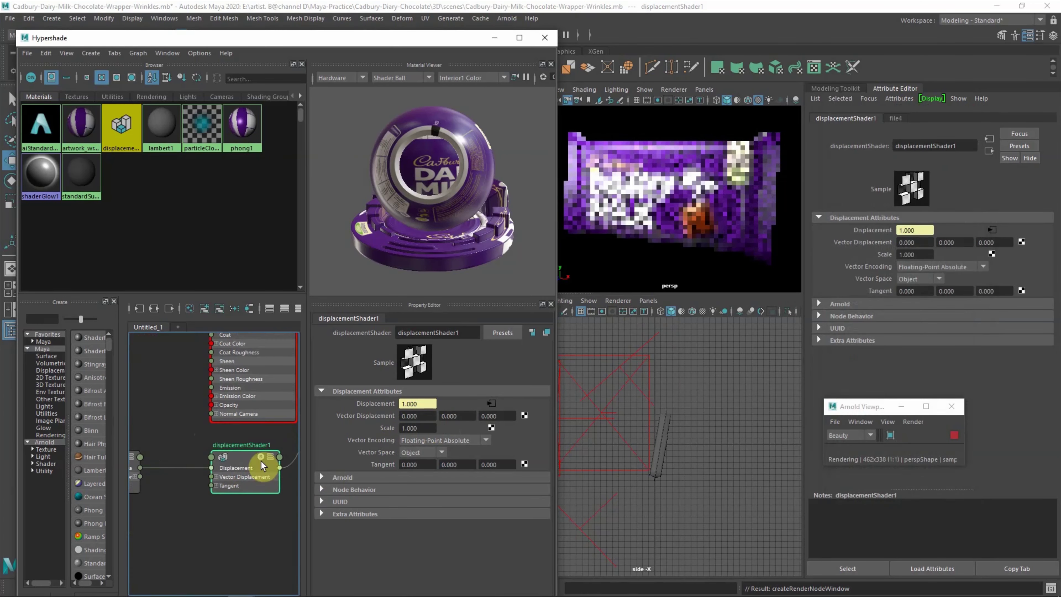
Load UV-Displacement-Map.png into file4 as the displacement texture.
left_click(182, 452)
left_click(542, 417)
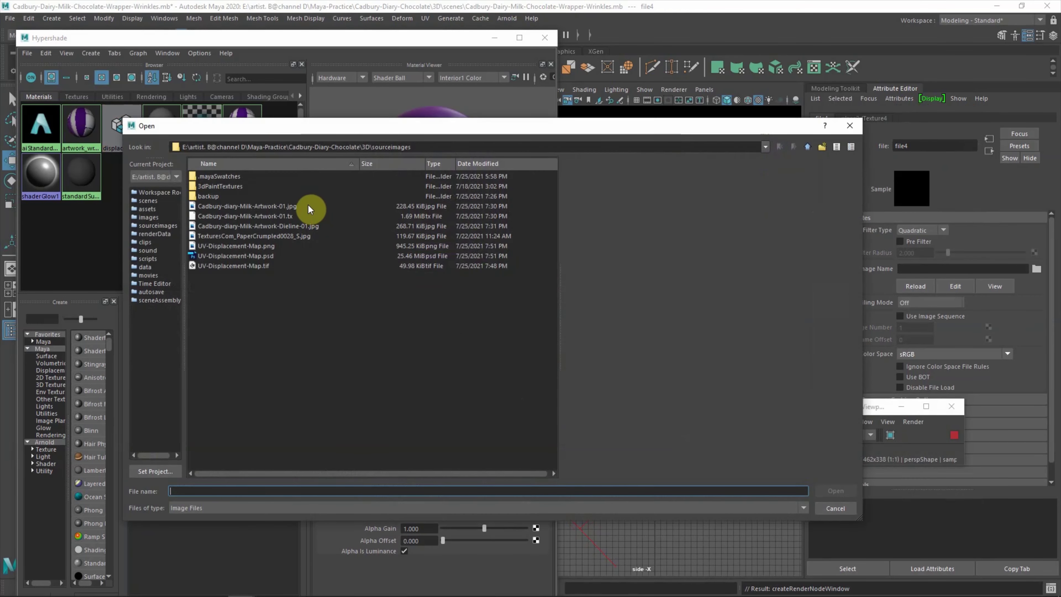
left_click(259, 247)
left_click(835, 491)
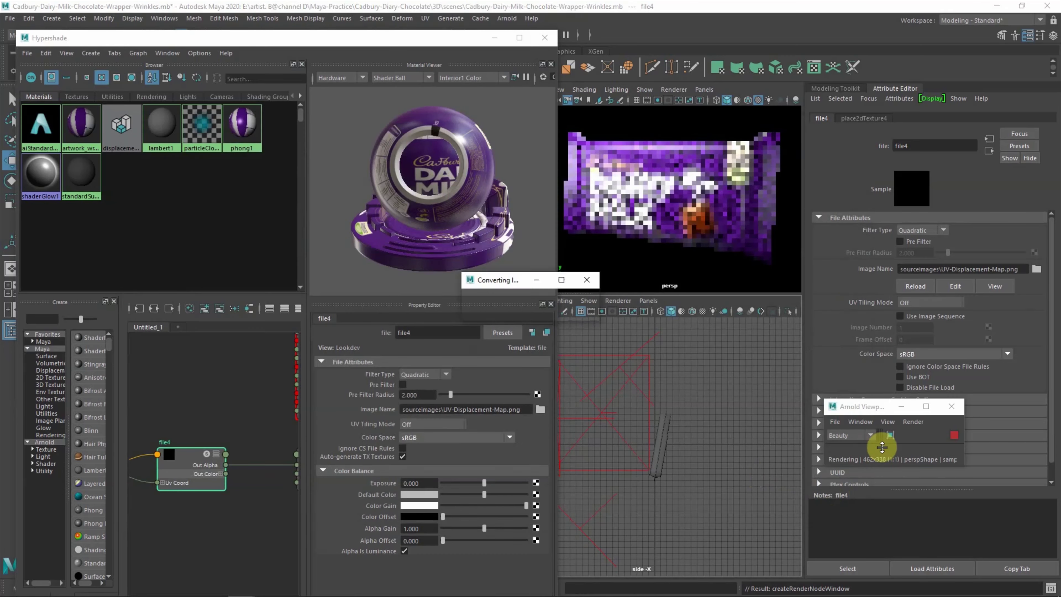
Preview the displaced wrapper in an Arnold render, then show the UV layout group in Photoshop.
left_click(946, 443)
left_click(715, 351)
left_click_drag(431, 38, 419, 26)
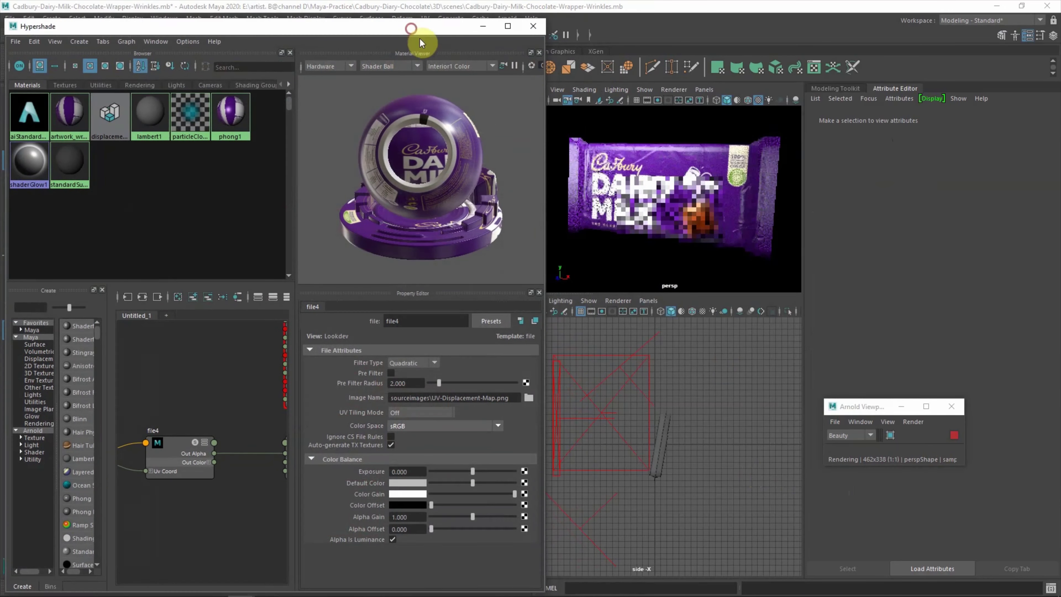
left_click_drag(870, 413, 703, 291)
left_click(787, 317)
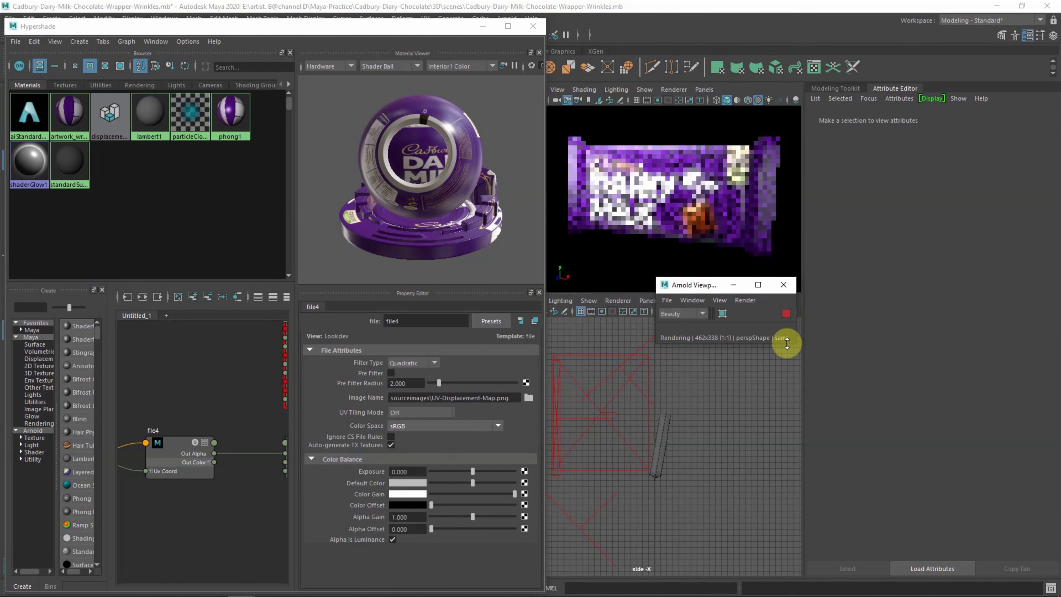
left_click_drag(546, 335, 522, 335)
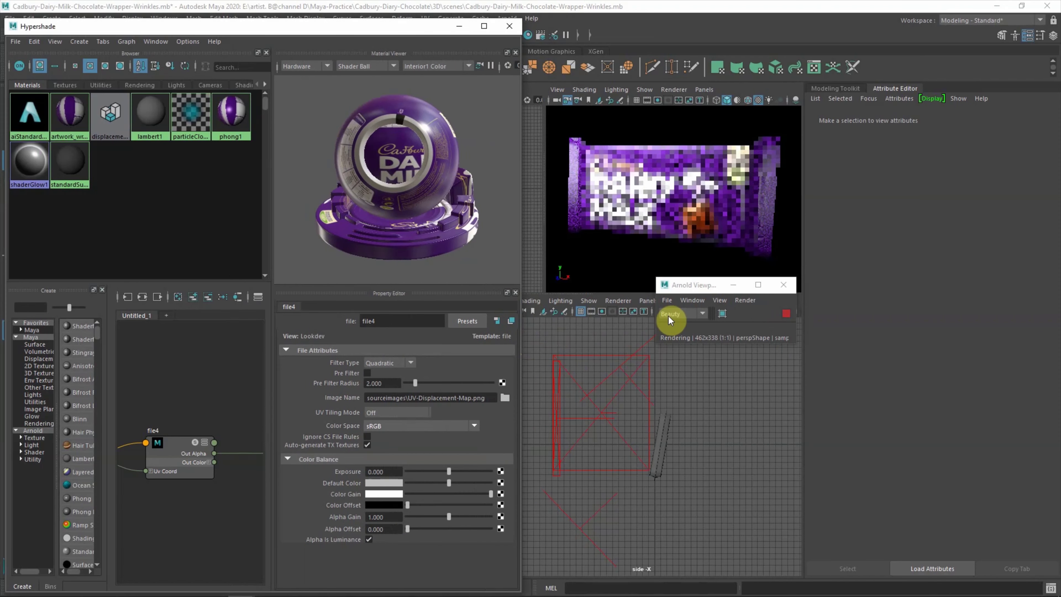
left_click(515, 293)
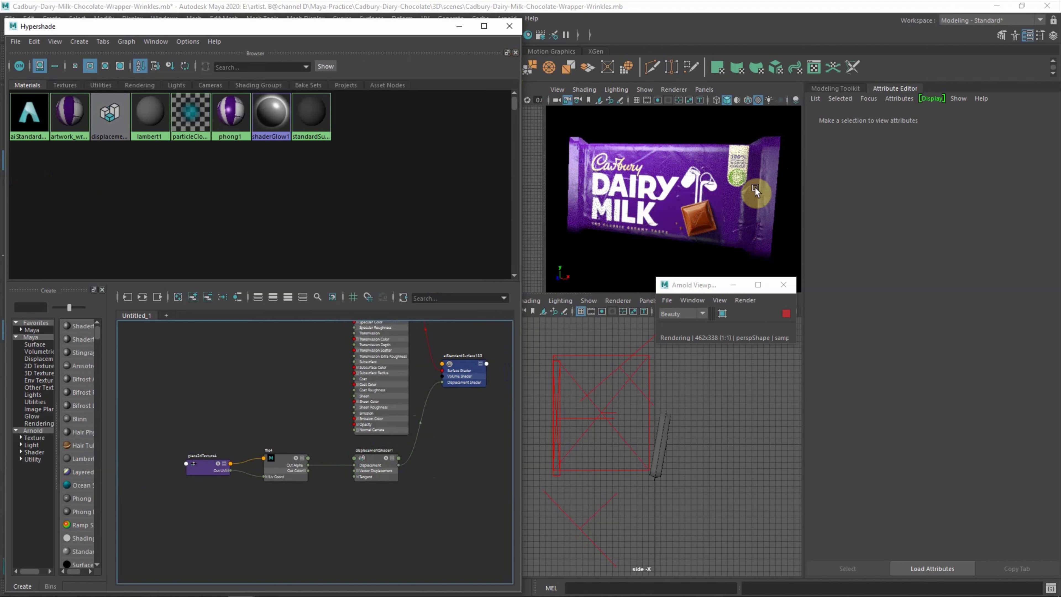
left_click_drag(710, 286, 700, 334)
scroll(338, 474, "up", 2)
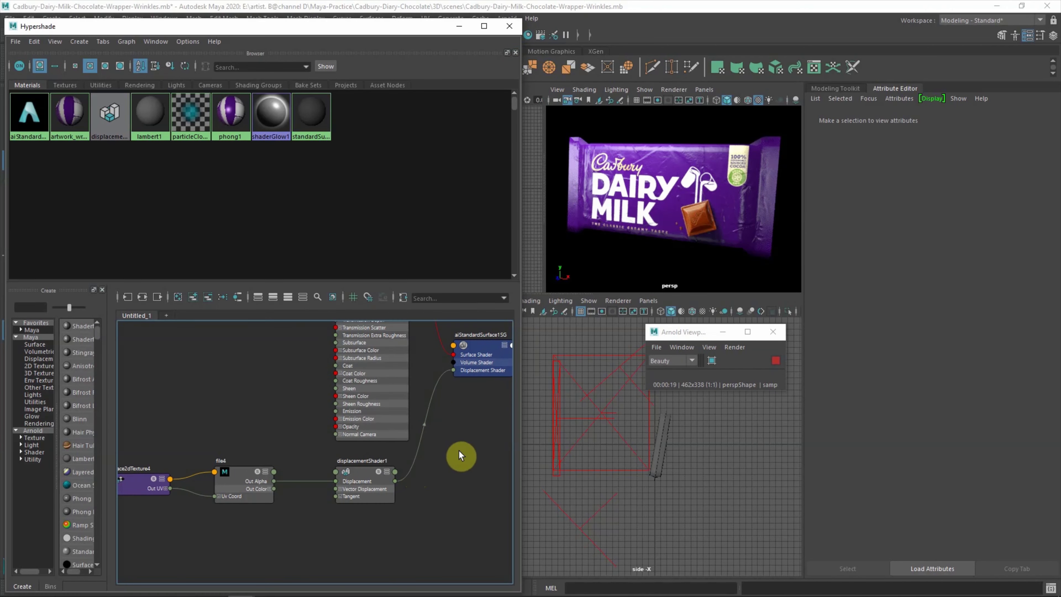
left_click(776, 361)
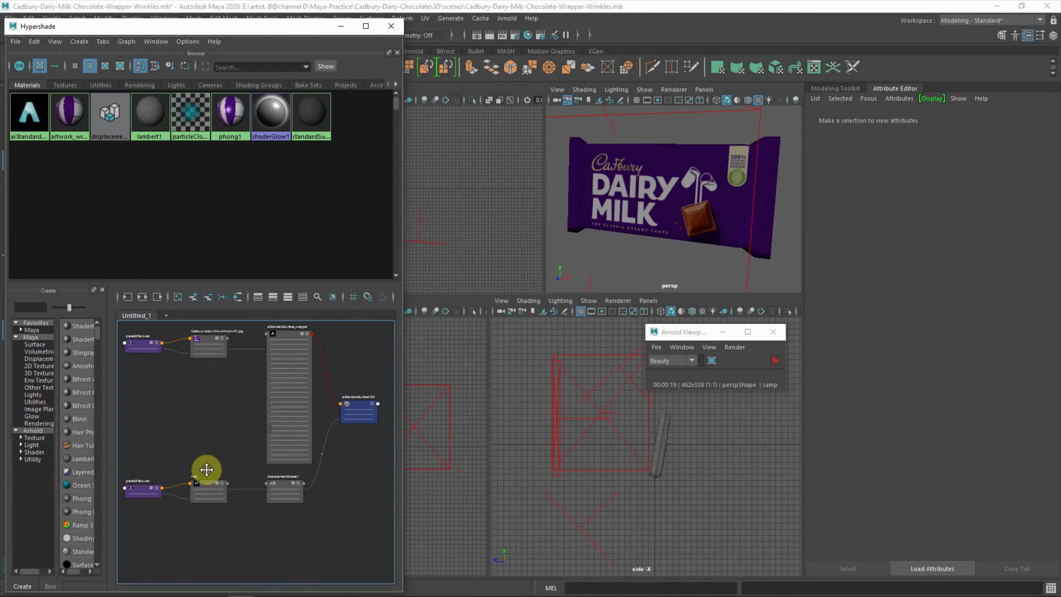
left_click(186, 588)
left_click(884, 107)
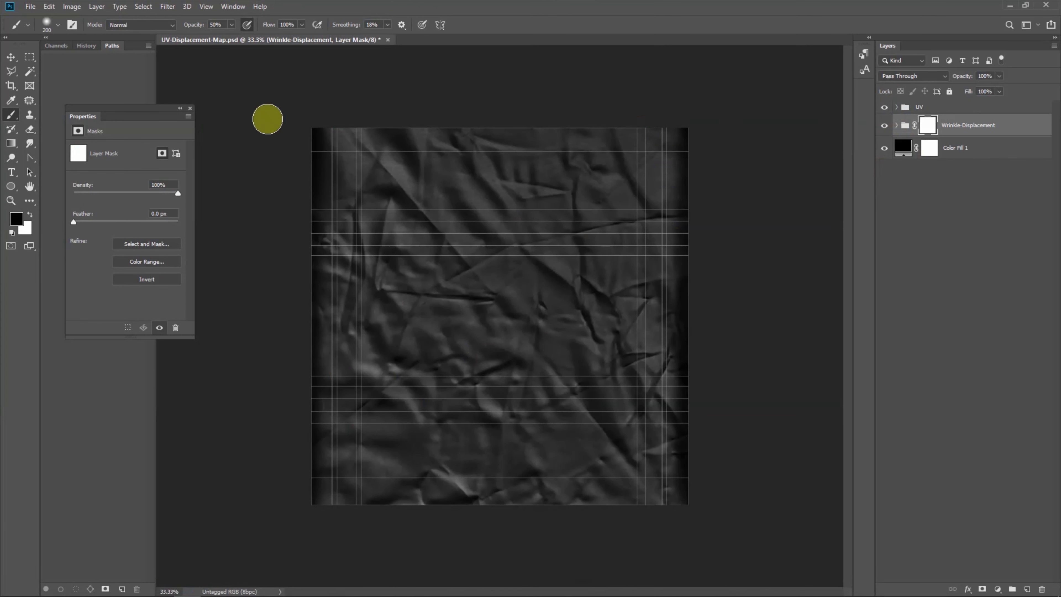
Add a left-edge guide and paint a white vertical line on a new layer in a Seal group.
key("v")
key("ctrl+r")
left_click_drag(162, 85, 670, 79)
left_click(884, 106)
key("ctrl+g")
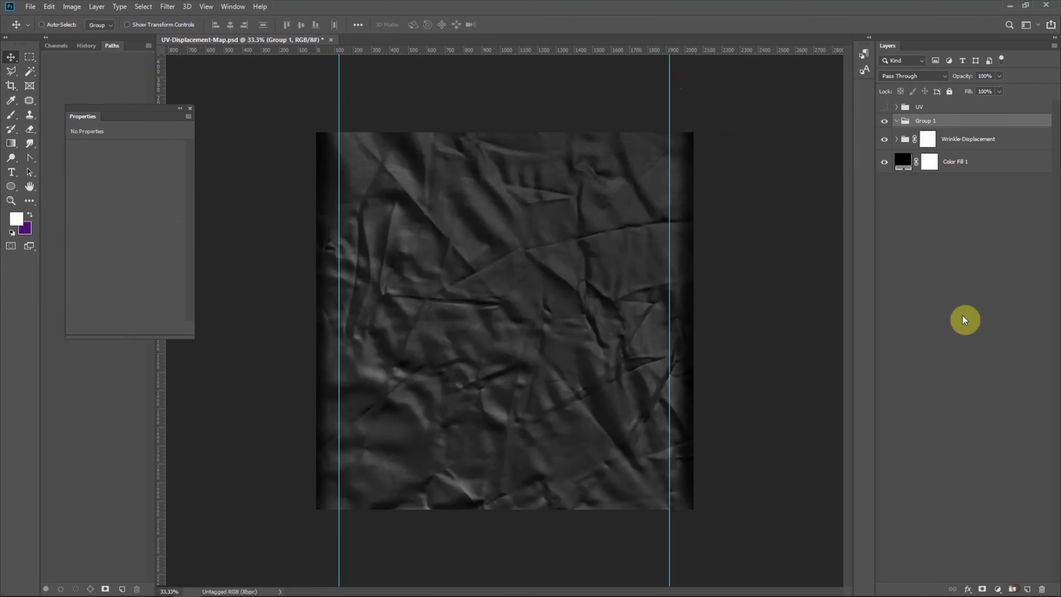
left_click(1028, 589)
key("b")
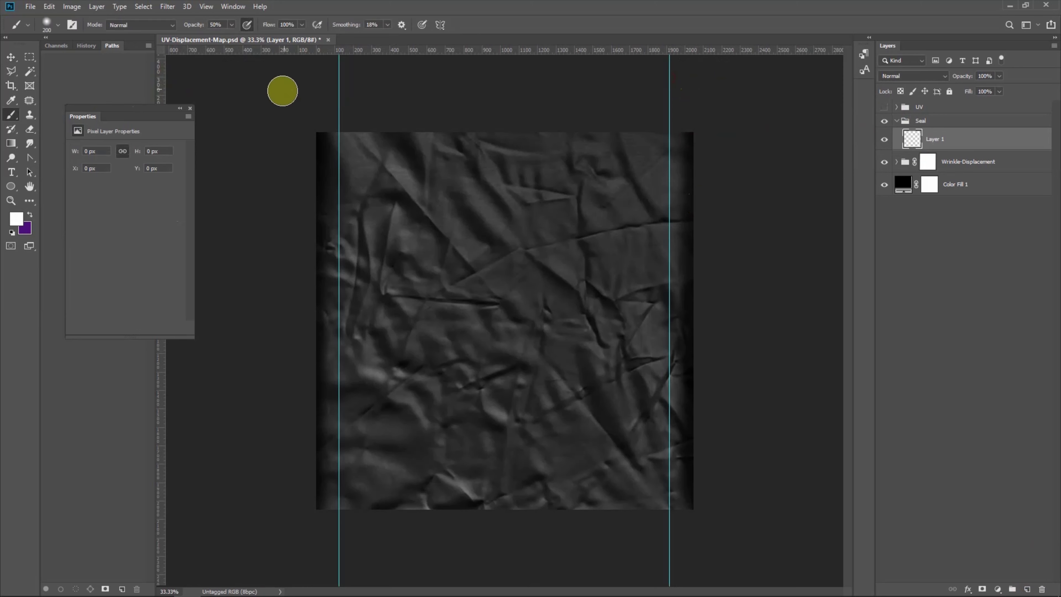
left_click(332, 524, "shift")
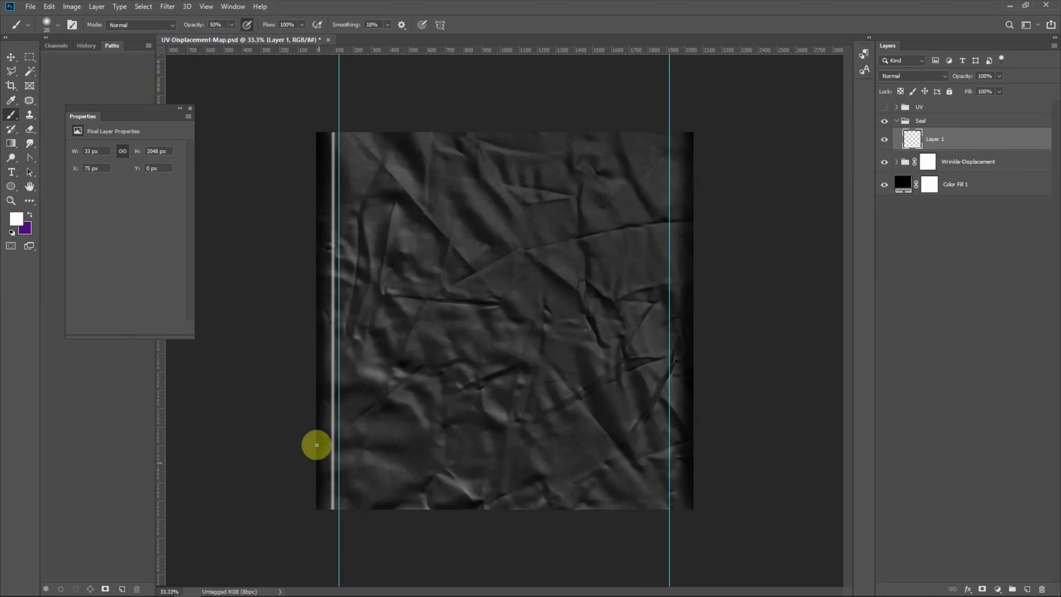
Duplicate and offset the white line layers into a row of seal stripes.
key("v")
left_click_drag(912, 138, 1028, 590)
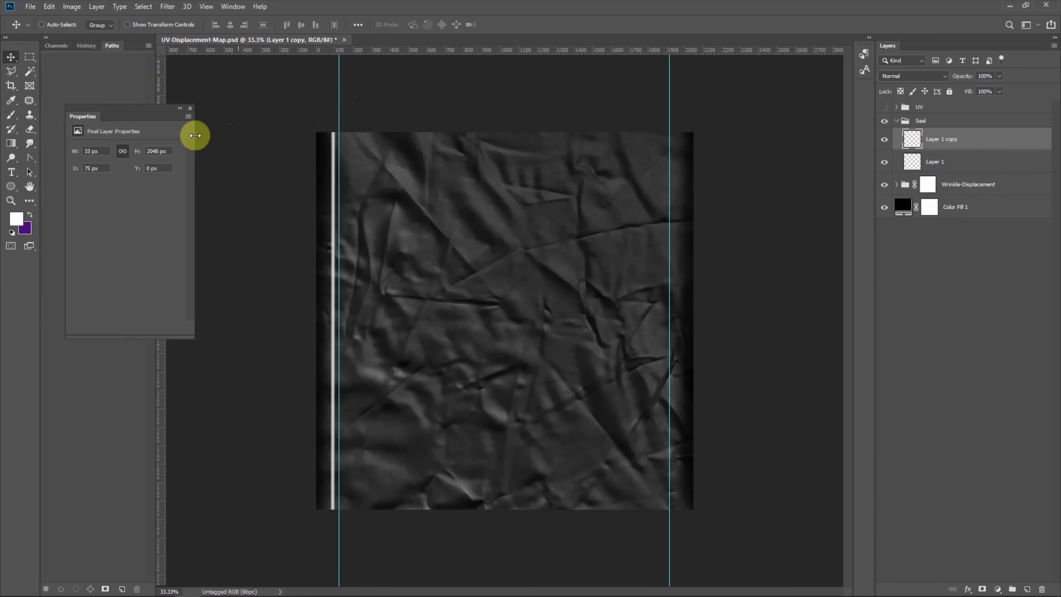
left_click_drag(333, 191, 346, 192)
left_click(969, 162, "ctrl")
left_click_drag(969, 162, 1028, 589)
left_click_drag(348, 351, 262, 308)
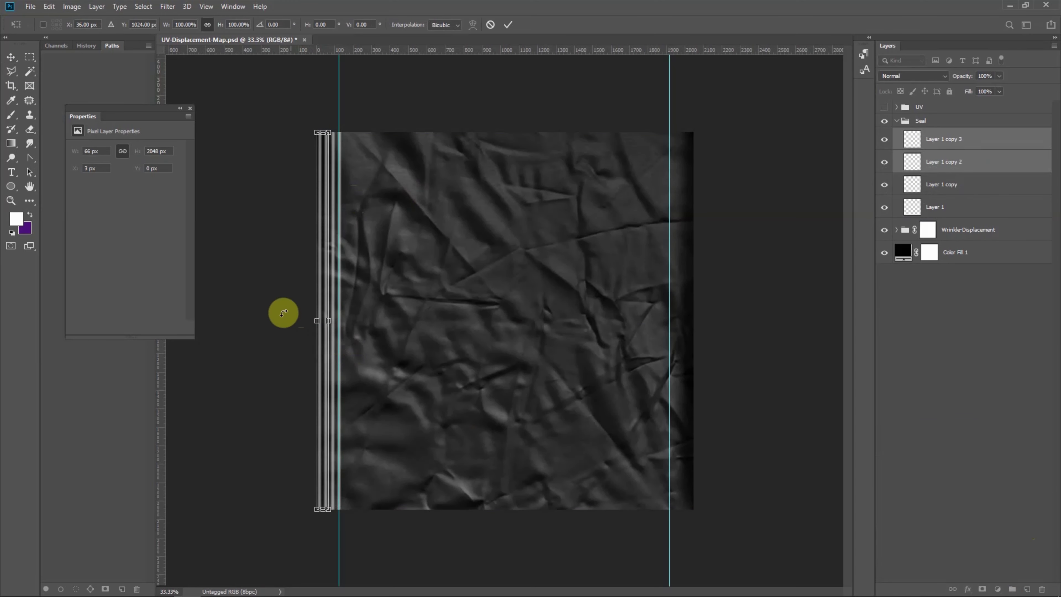
left_click(943, 142)
left_click(938, 209, "shift")
left_click_drag(938, 209, 1027, 589)
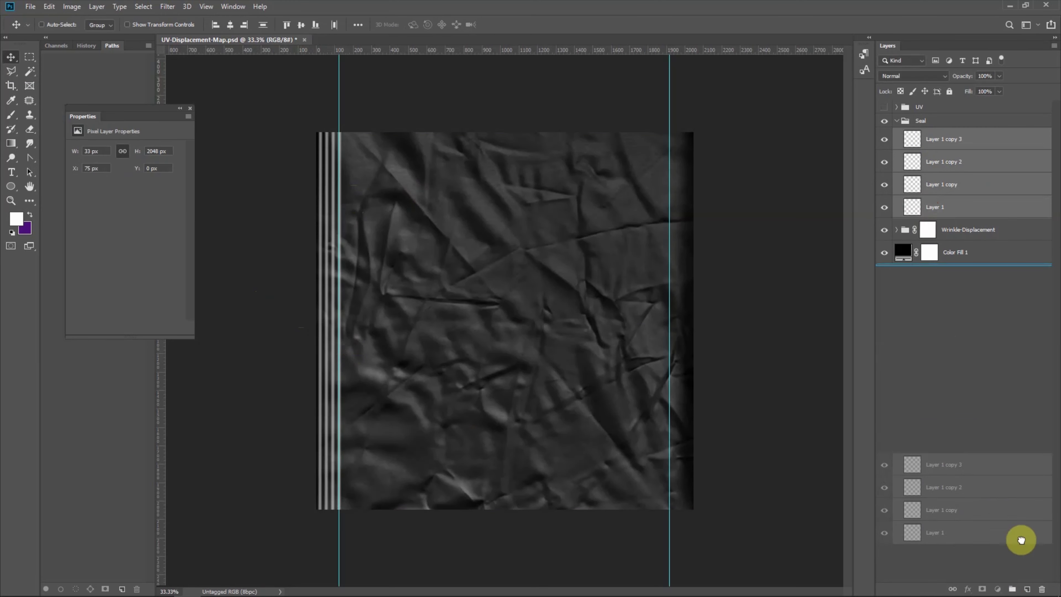
left_click_drag(940, 172, 1042, 589)
left_click(940, 162, "shift")
Squeeze all the seal line layers into a narrow strip.
key("ctrl+t")
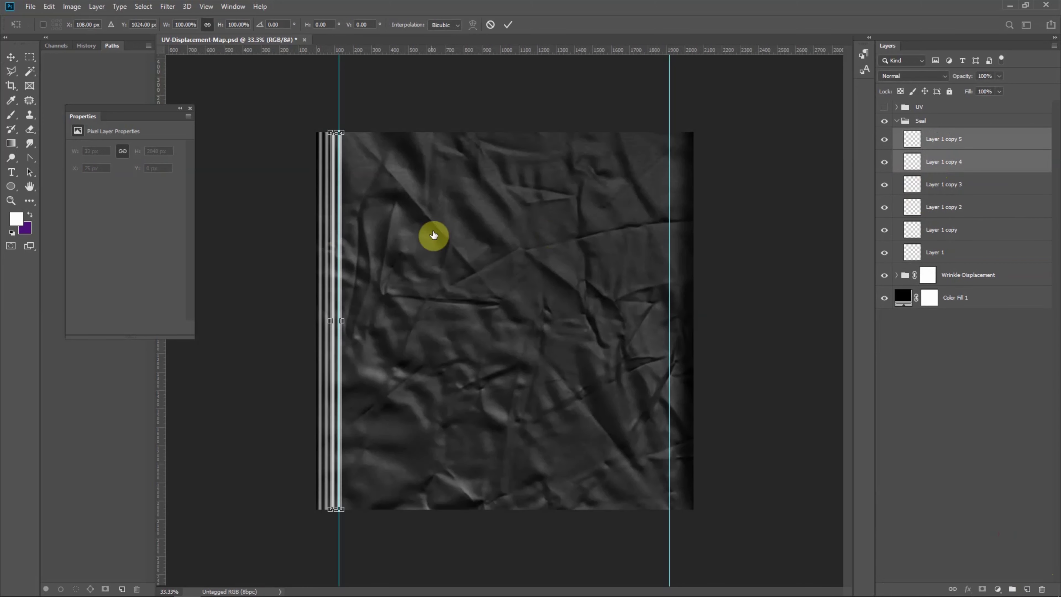
key("Return")
left_click(945, 252, "shift")
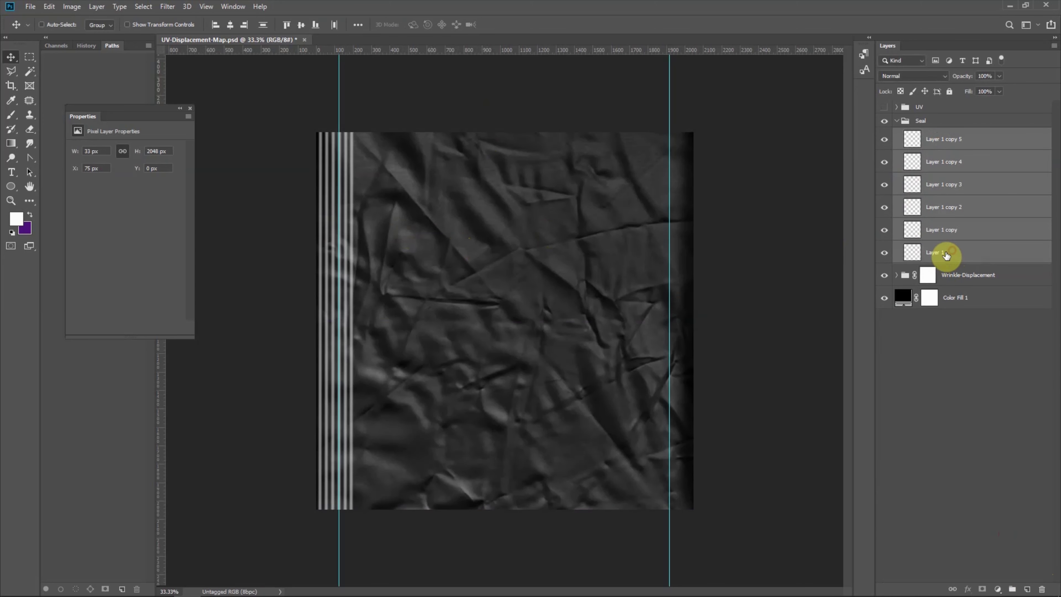
key("ctrl+t")
left_click_drag(355, 323, 339, 322)
key("Return")
Set the Seal group's opacity to 75%.
left_click(896, 121)
left_click(921, 122)
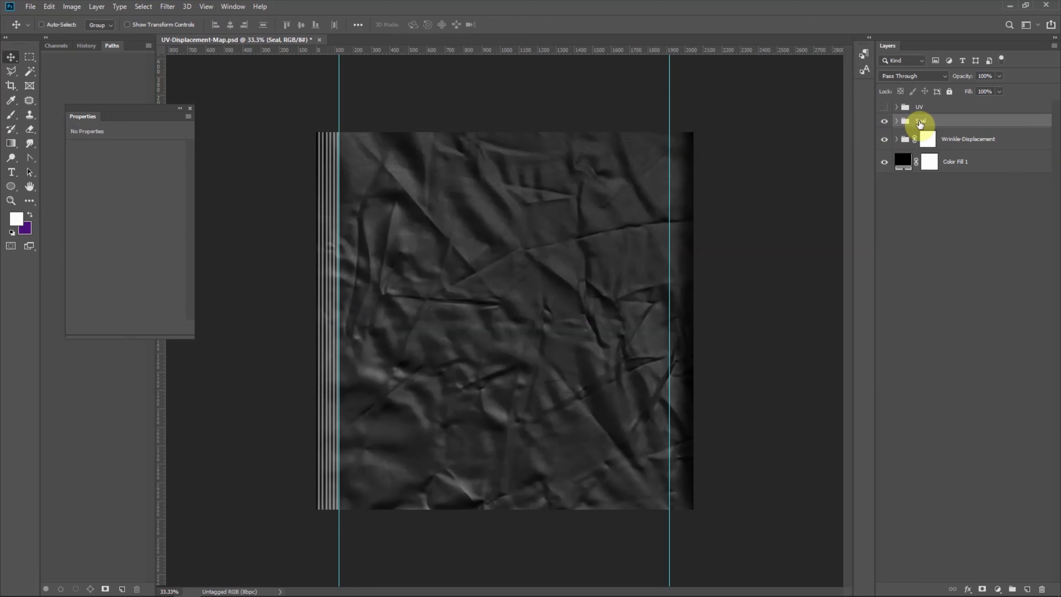
type("75")
key("Return")
Duplicate the Seal group, move the copy to the right edge, and rename it Seal.
left_click_drag(921, 121, 1027, 588)
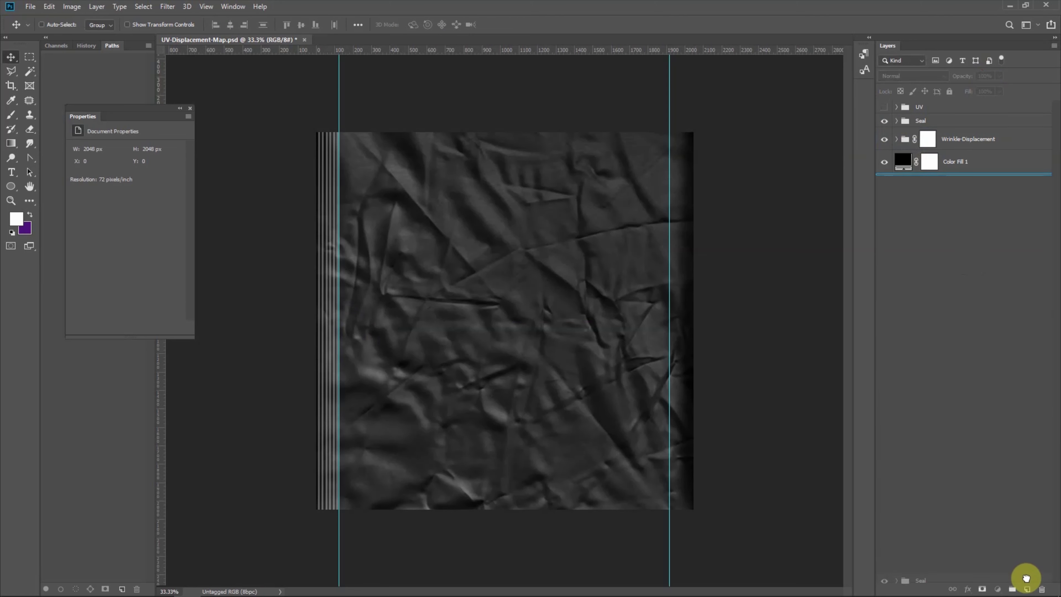
key("ctrl+t")
left_click_drag(326, 217, 680, 209)
key("Return")
left_click(922, 311)
key("ctrl+semicolon")
left_click(938, 121)
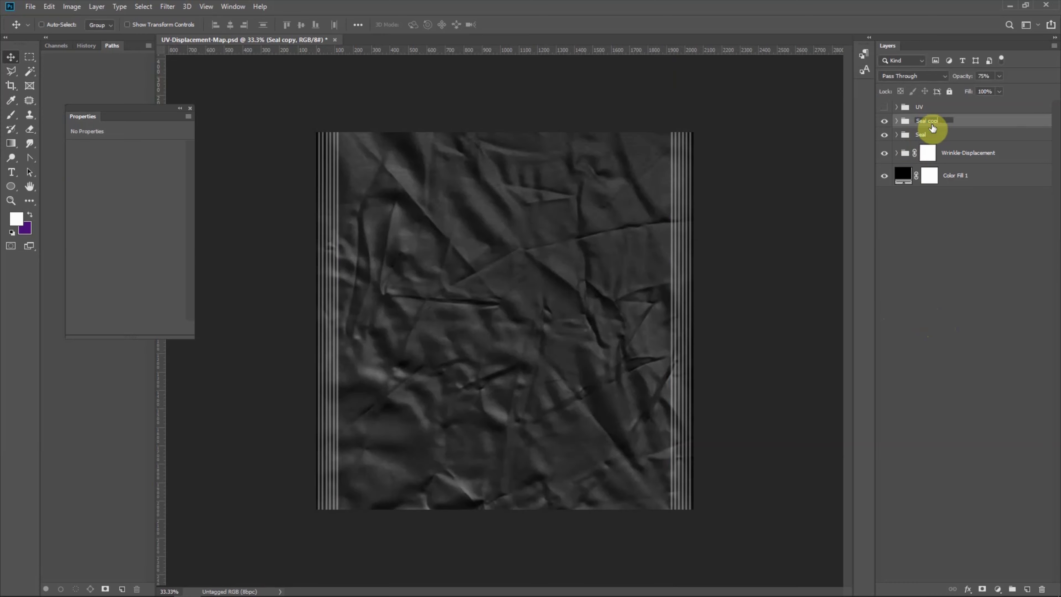
key("BackSpace")
key("BackSpace")
key("BackSpace")
key("Return")
Save the map as UV-Displacement-Map-01.psd.
left_click(34, 7)
left_click(58, 131)
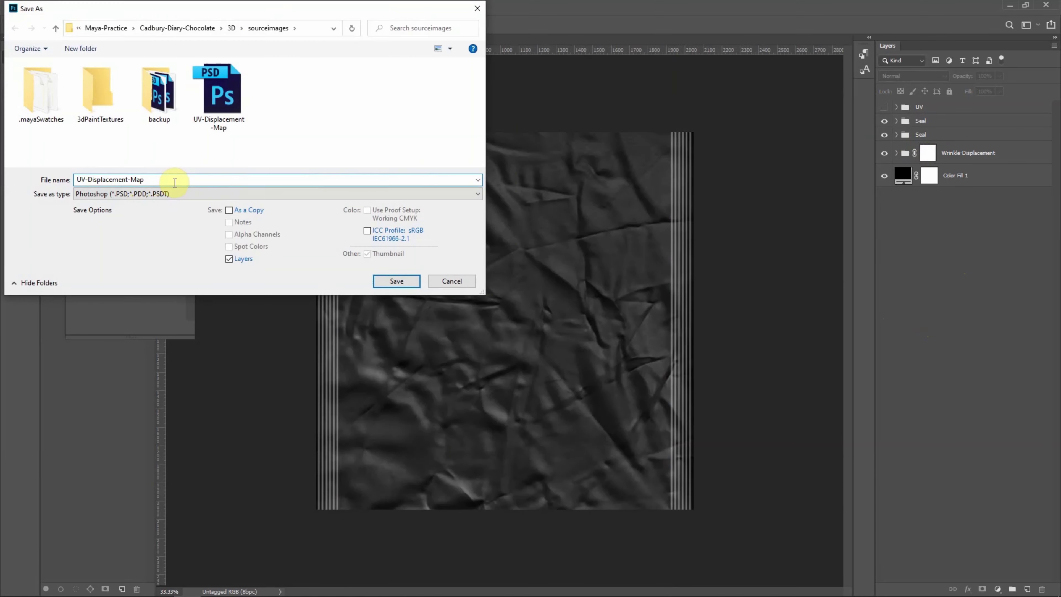
key("Return")
left_click(656, 178)
Save a flat image copy of UV-Displacement-Map-01 and return to Maya.
left_click(33, 6)
left_click(63, 132)
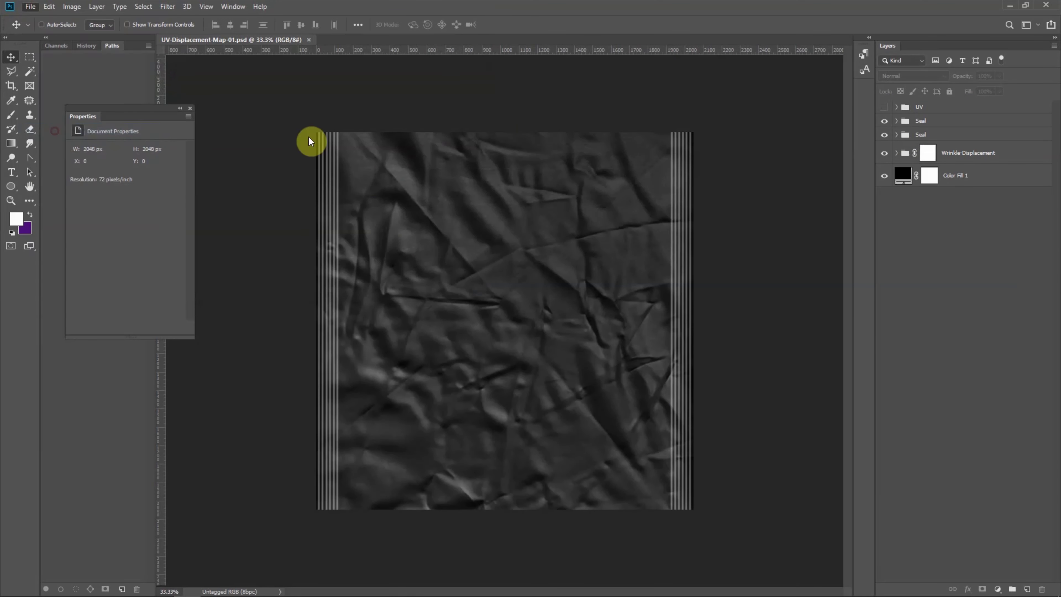
left_click(176, 193)
left_click(150, 279)
left_click(397, 280)
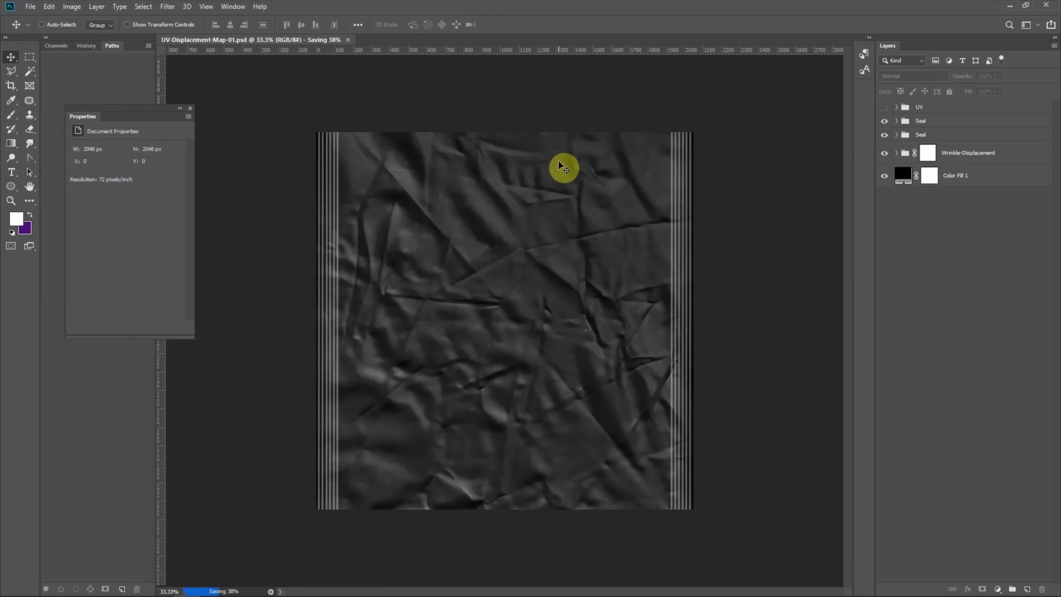
left_click(238, 587)
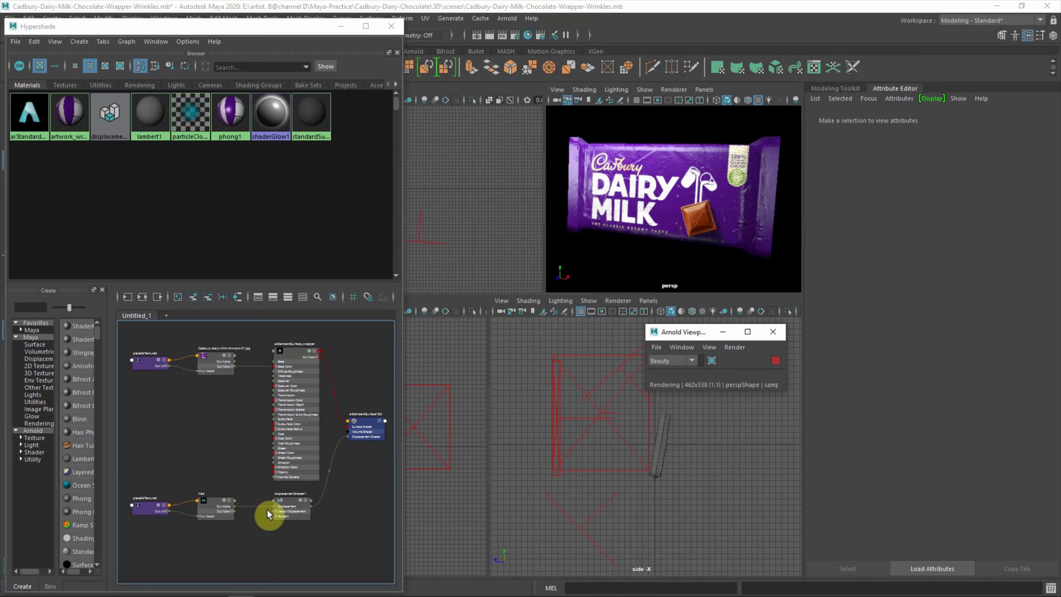
Point the file4 displacement texture at UV-Displacement-Map-01.png.
left_click(214, 504)
left_click(1036, 269)
left_click(264, 245)
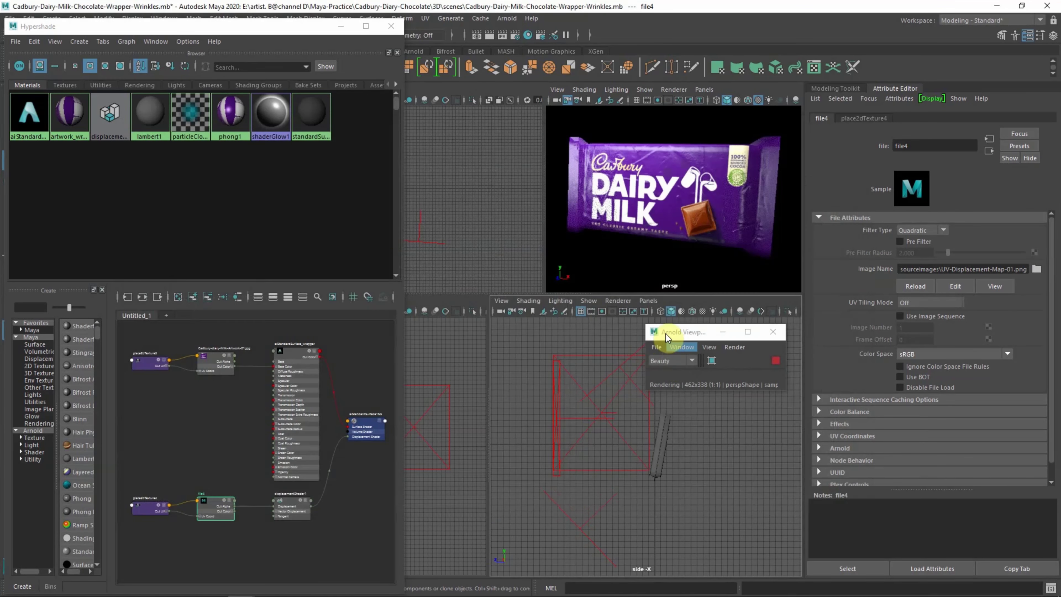
double_click(259, 247)
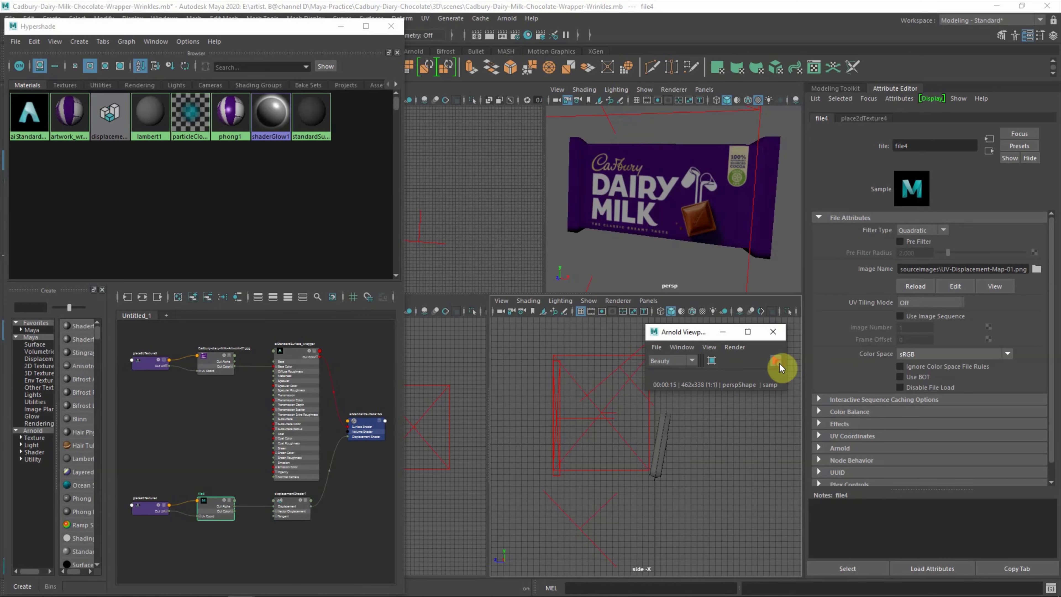
left_click(204, 587)
Apply a Gaussian Blur to the crumpled paper texture layer in the Wrinkle-Displacement group.
left_click(903, 157)
left_click(973, 221)
left_click(167, 7)
left_click(337, 173)
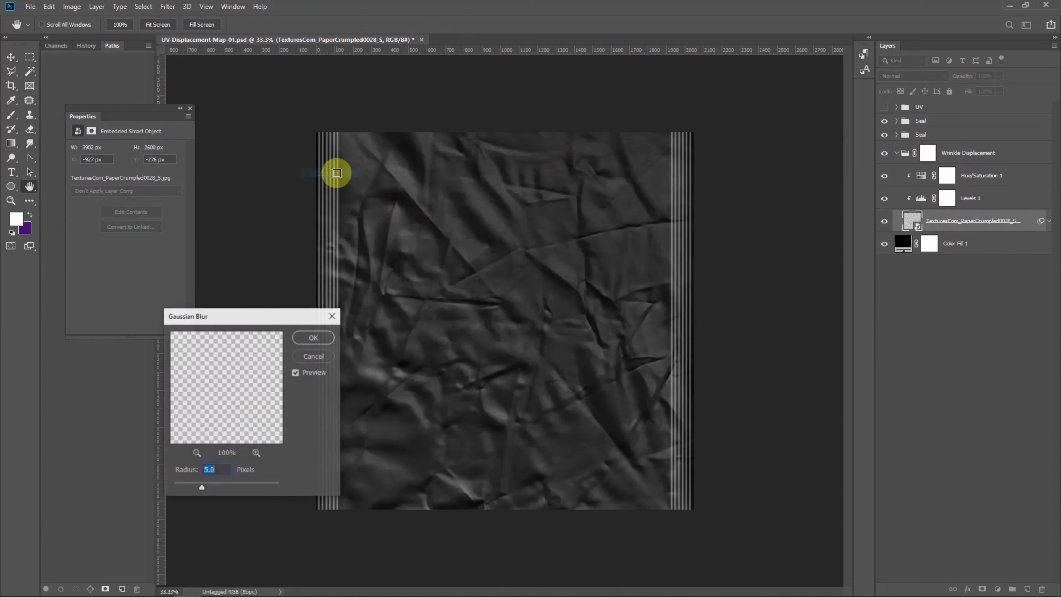
key("Return")
Convert the first Seal group to a smart object and Gaussian-blur it.
left_click(936, 134)
right_click(942, 133)
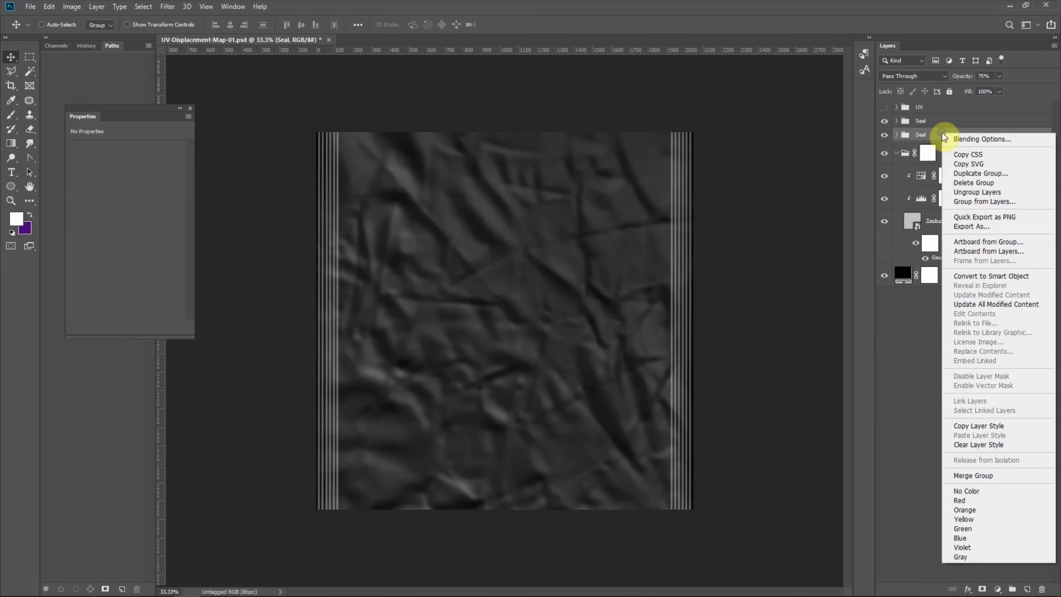
left_click(979, 276)
left_click(167, 7)
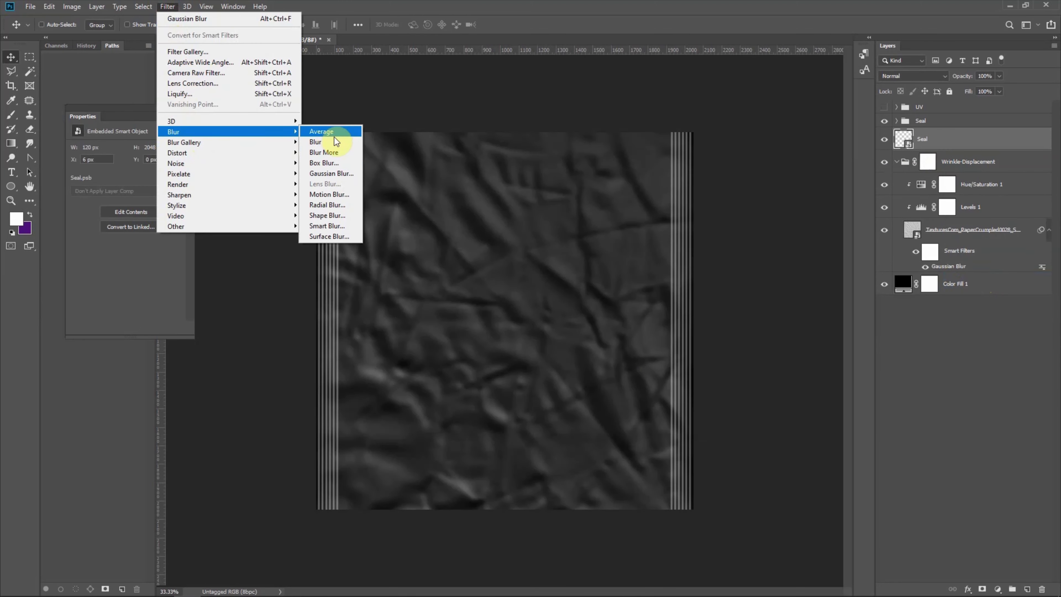
left_click(336, 172)
type("2")
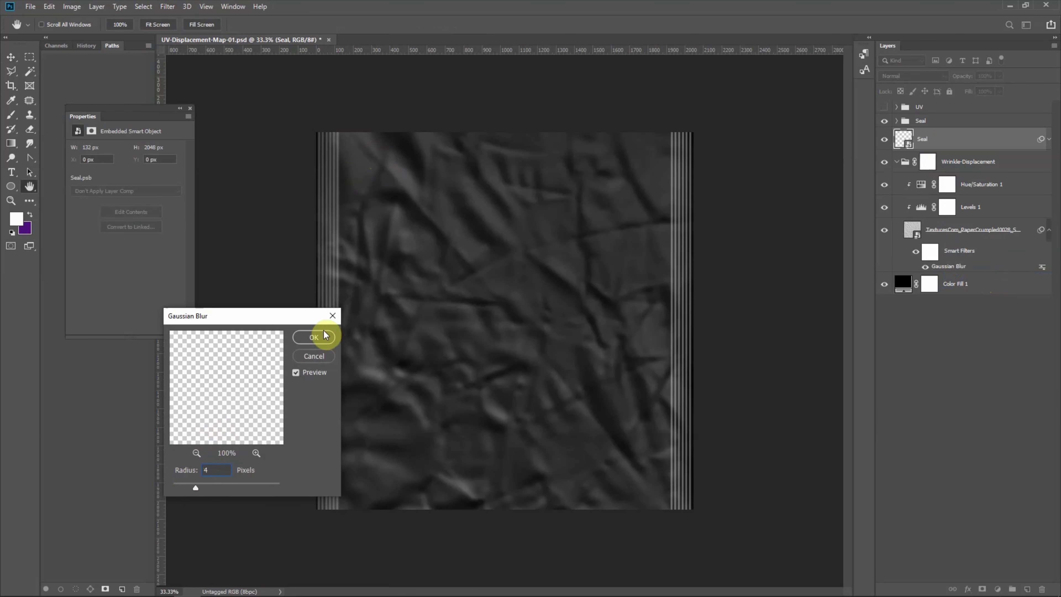
left_click(313, 336)
Convert the second Seal group to a smart object and Gaussian-blur it too.
left_click(943, 122)
right_click(942, 123)
left_click(903, 398)
left_click(168, 6)
left_click(337, 173)
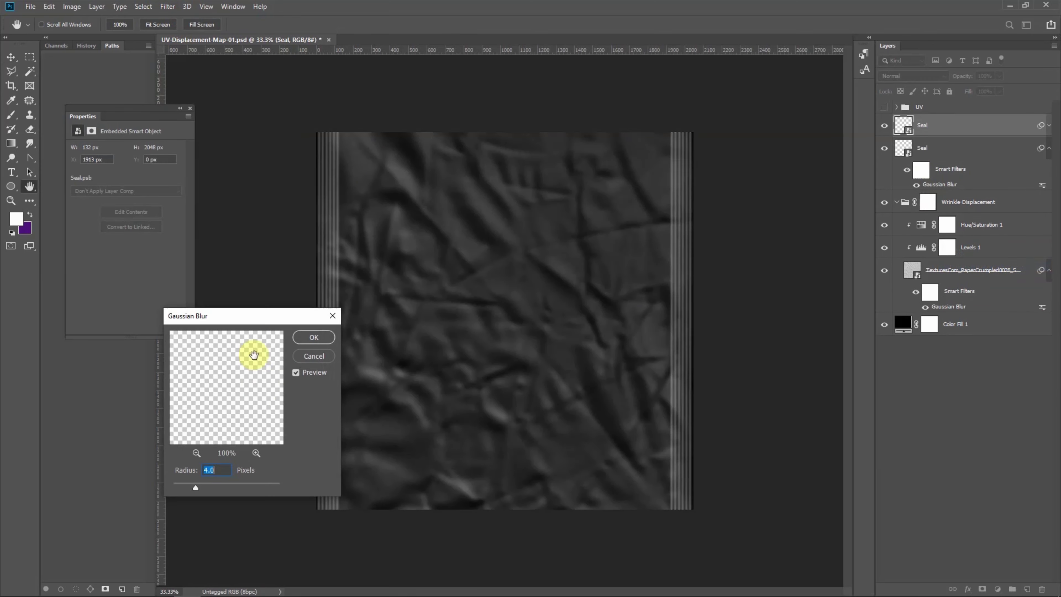
left_click(313, 337)
Save the layered map under the new name UV-Displacement-Map-02.
left_click(31, 7)
left_click(46, 130)
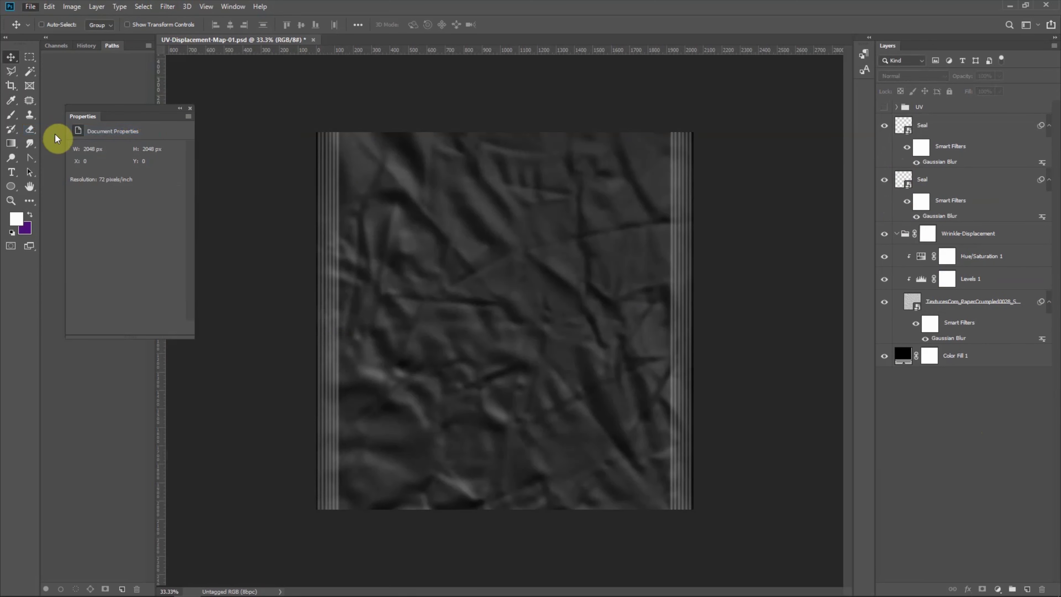
key("Return")
left_click(30, 7)
left_click(46, 130)
Save a PNG copy of UV-Displacement-Map-02 from Photoshop.
left_click(276, 193)
left_click(142, 361)
left_click(396, 280)
left_click(595, 180)
Back in Maya, load UV-Displacement-Map-02.png into the file4 displacement texture.
left_click(241, 585)
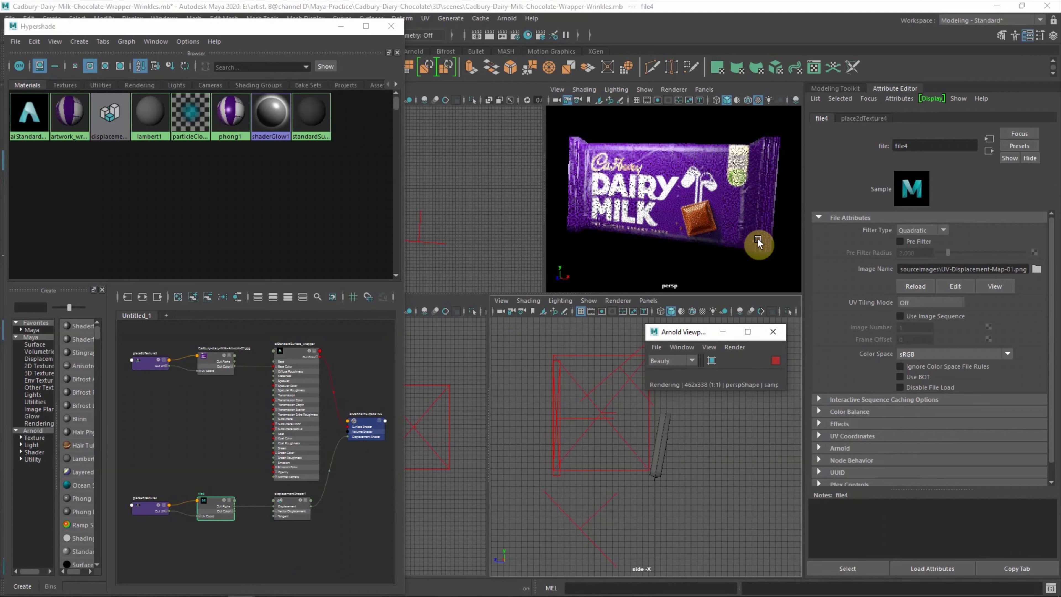
left_click(1036, 269)
left_click(240, 275)
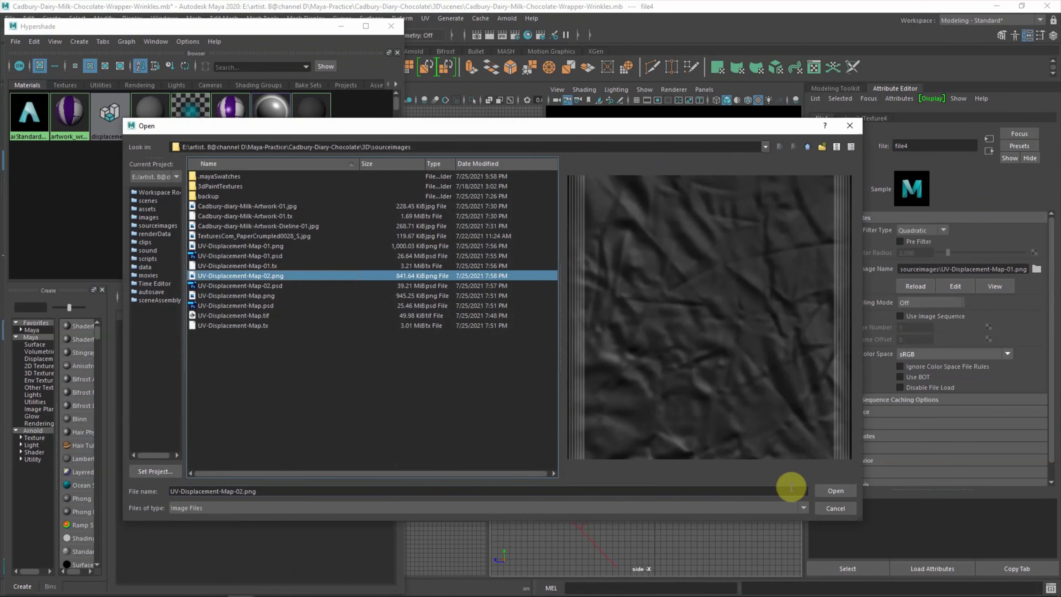
left_click(836, 490)
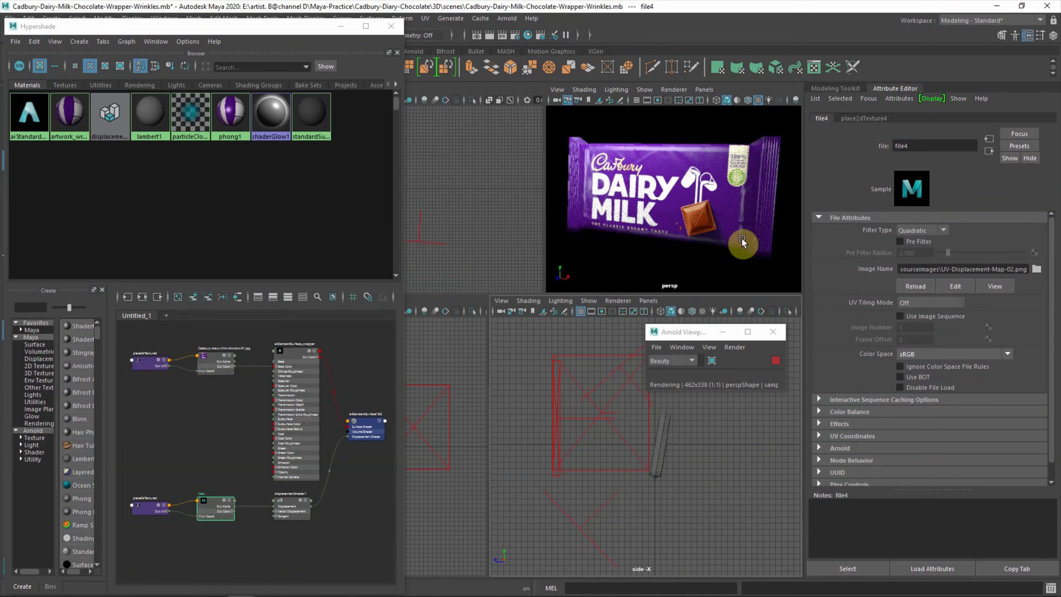
left_click(288, 500)
Set displacementShader1's Scale to 1.5 and maximise the persp render view.
double_click(906, 254)
type("2.00")
key("BackSpace")
key("BackSpace")
key("BackSpace")
type("1.5")
key("Return")
key("space")
left_click_drag(684, 332, 792, 490)
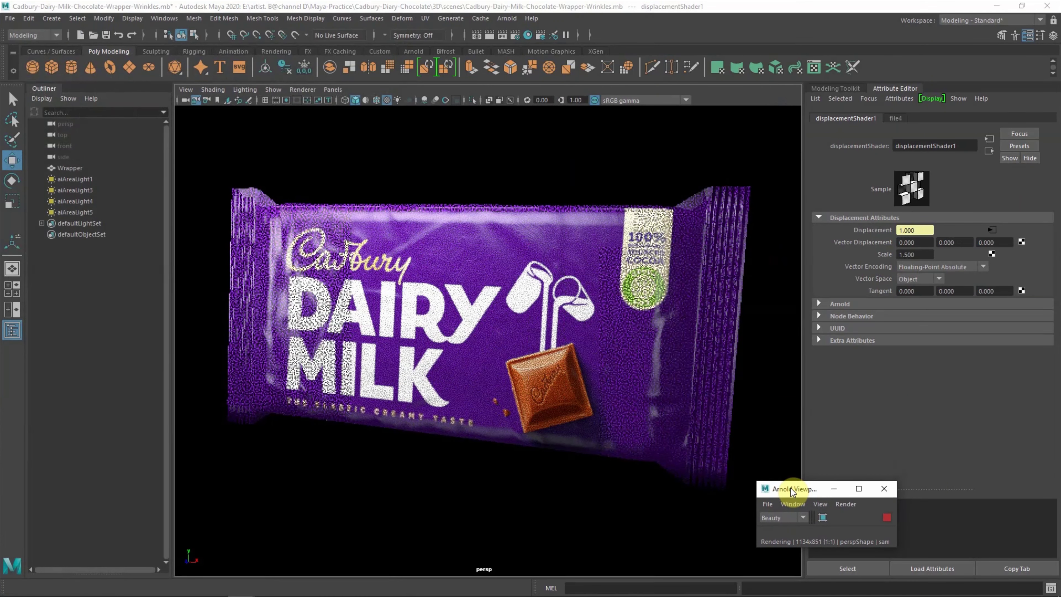